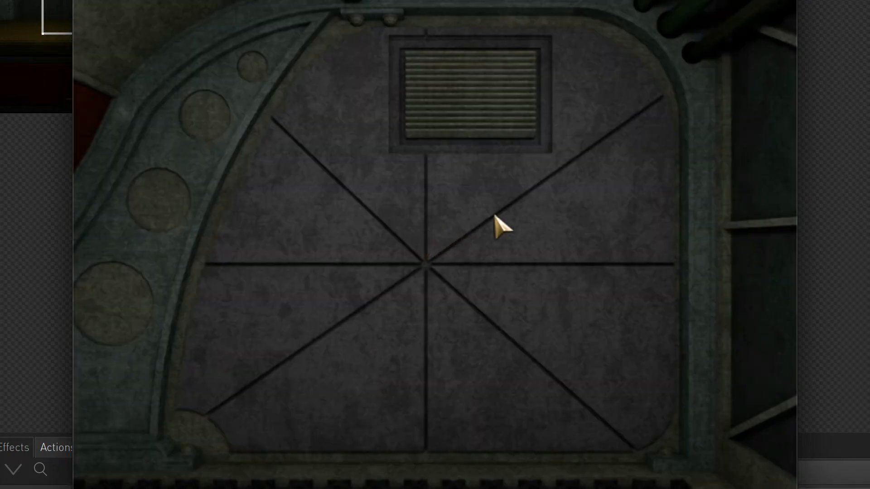
Test turning around the room and moving forward in the running game preview
{"action": "left_click", "coordinate": [783, 210]}
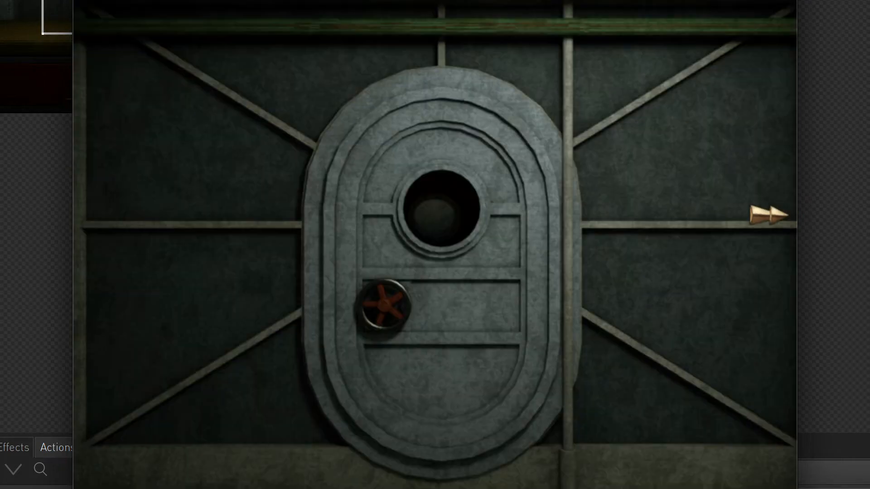
{"action": "left_click", "coordinate": [768, 215]}
{"action": "left_click", "coordinate": [424, 237]}
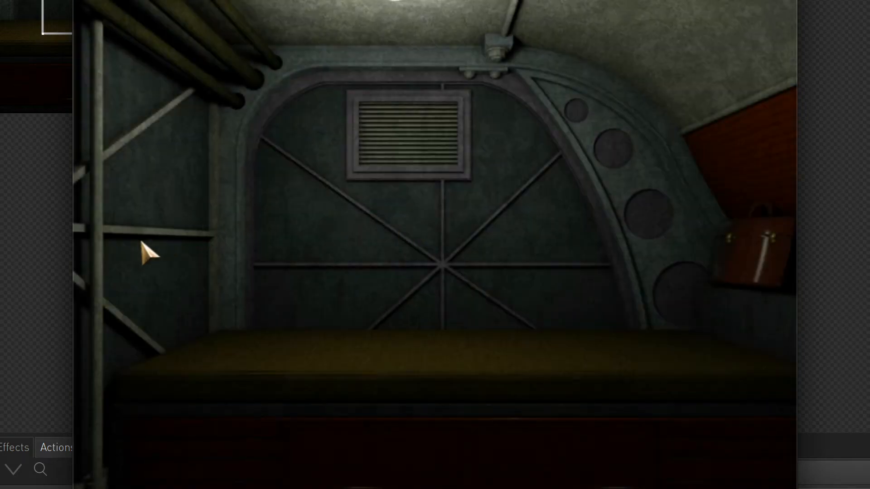
{"action": "left_click", "coordinate": [145, 271]}
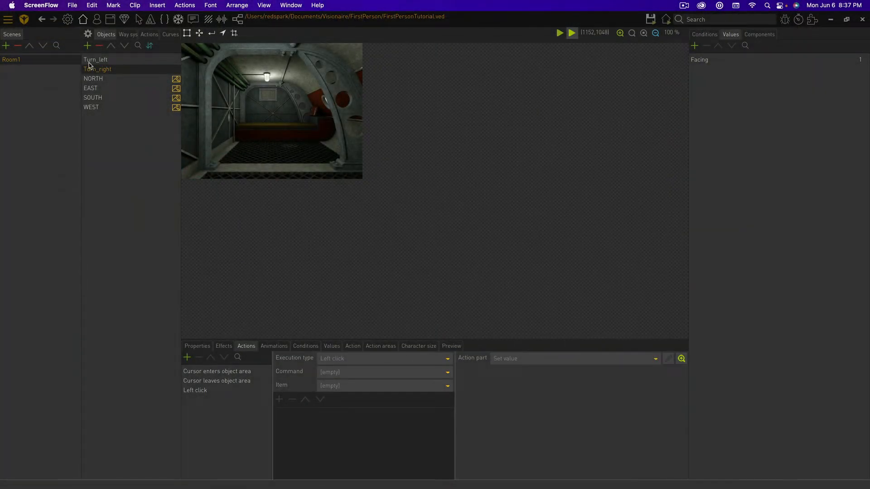
Add an object named Exit_North to the Room1 scene
{"action": "left_click", "coordinate": [87, 46]}
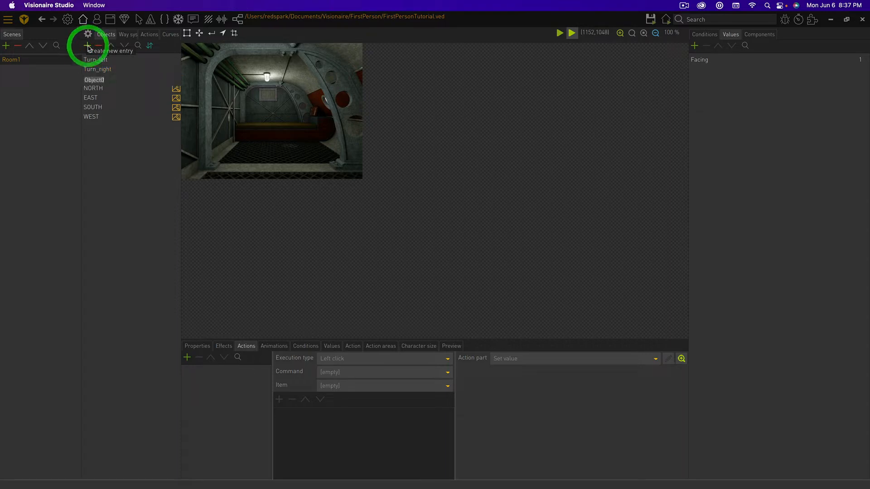
{"action": "type", "text": "Exit_North"}
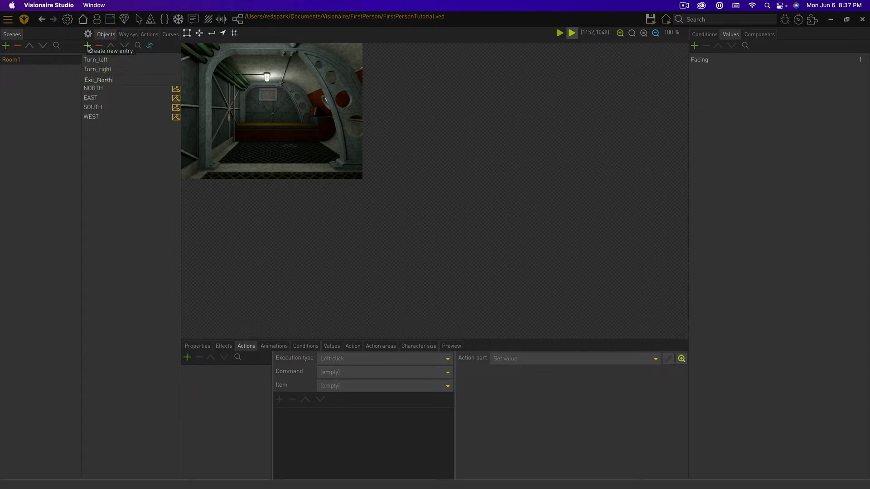
{"action": "key", "text": "Return"}
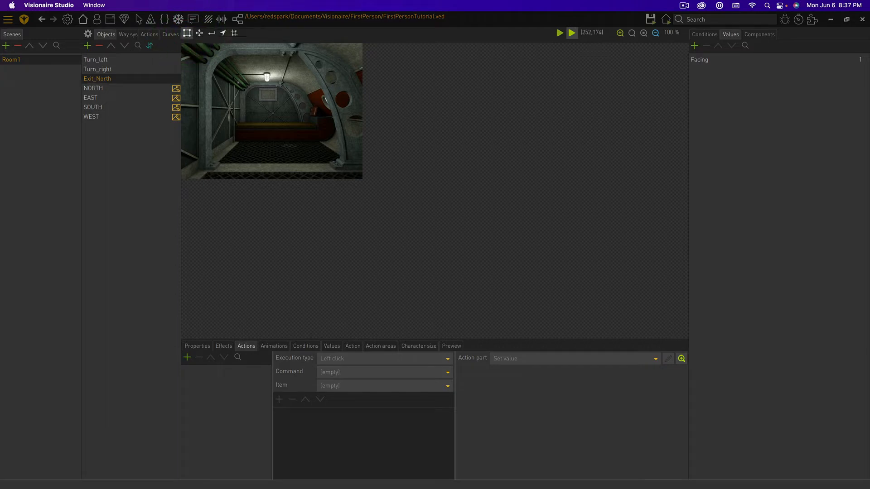
Outline Exit_North's object area as a rectangle around the bunk alcove beyond the archway
{"action": "left_click", "coordinate": [238, 83]}
{"action": "left_click", "coordinate": [239, 139]}
{"action": "left_click", "coordinate": [315, 139]}
{"action": "left_click", "coordinate": [315, 80]}
{"action": "left_click", "coordinate": [238, 83]}
{"action": "left_click_drag", "start_coordinate": [315, 81], "coordinate": [314, 84]}
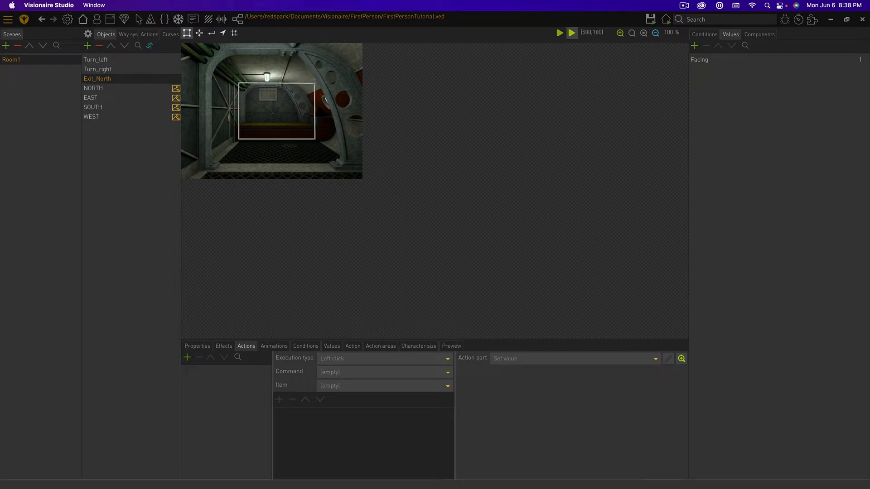
{"action": "left_click", "coordinate": [314, 83]}
Make Exit_North conditional on the Room1 scene's Facing value being equal to 1
{"action": "left_click", "coordinate": [197, 346]}
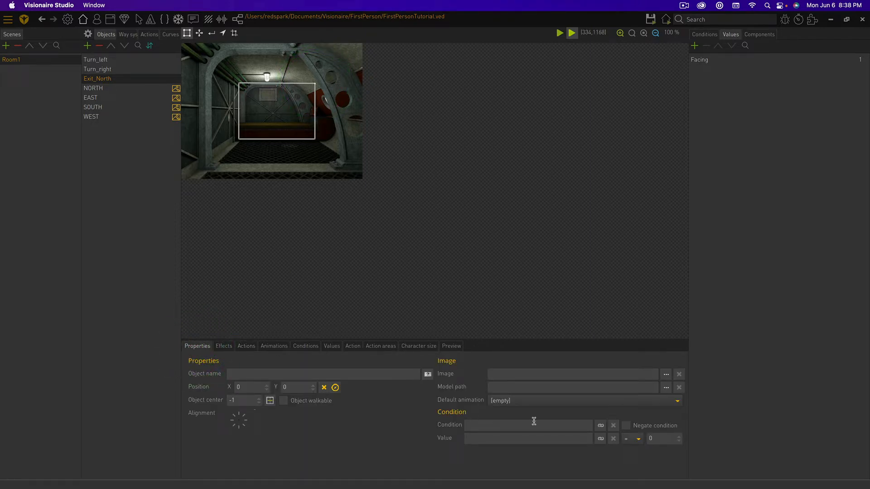
{"action": "left_click", "coordinate": [600, 439]}
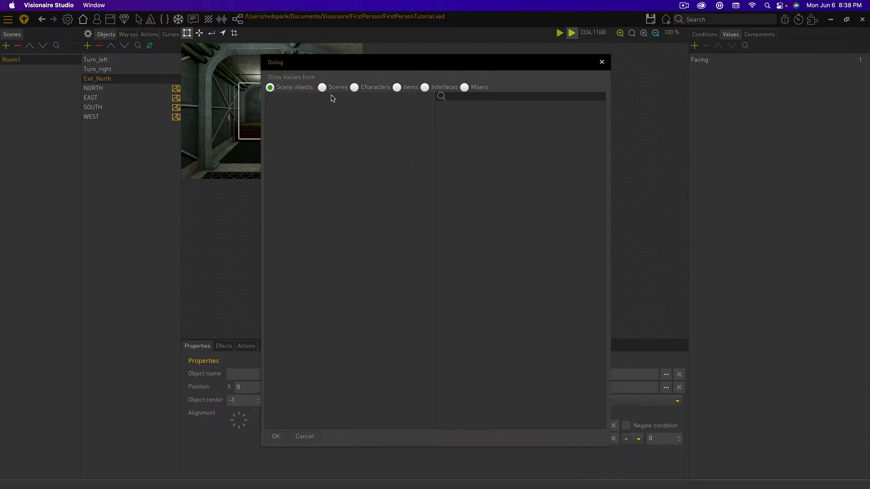
{"action": "left_click", "coordinate": [322, 87]}
{"action": "left_click", "coordinate": [457, 107]}
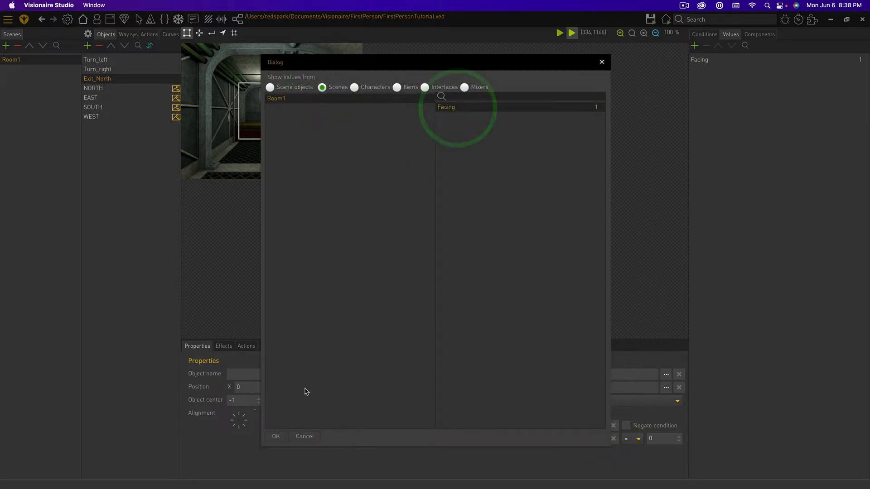
{"action": "left_click", "coordinate": [279, 436]}
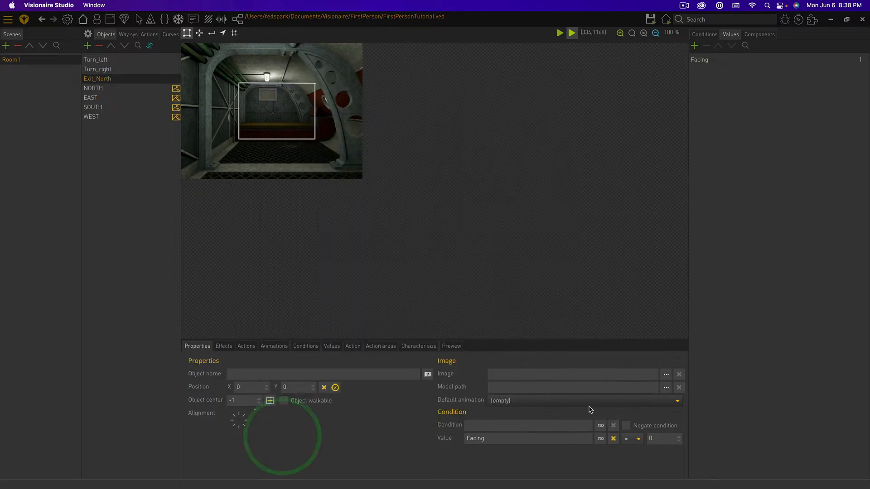
{"action": "left_click", "coordinate": [665, 436]}
{"action": "left_click", "coordinate": [646, 438]}
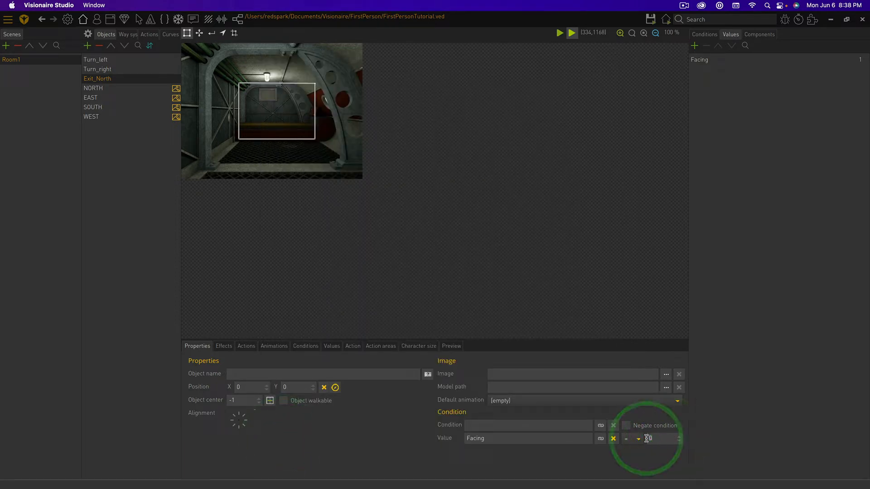
{"action": "type", "text": "1"}
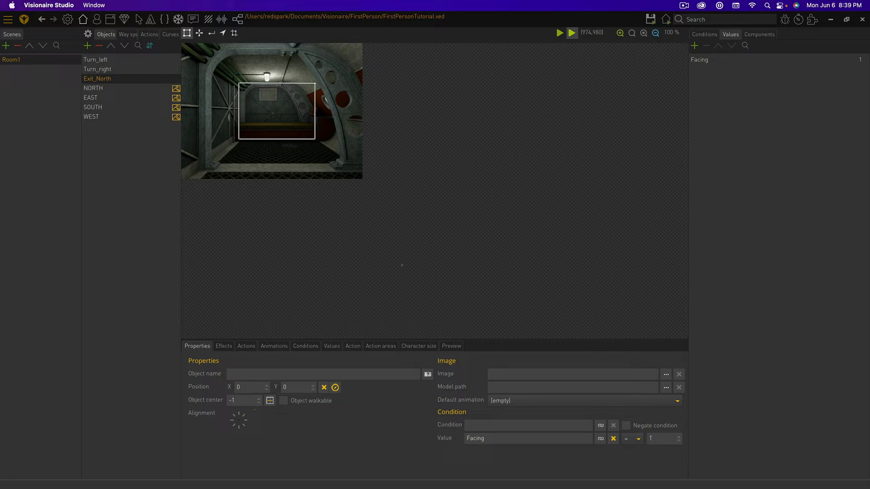
Copy all three cursor and left click actions from the Turn_right object to Exit_North
{"action": "left_click", "coordinate": [127, 69]}
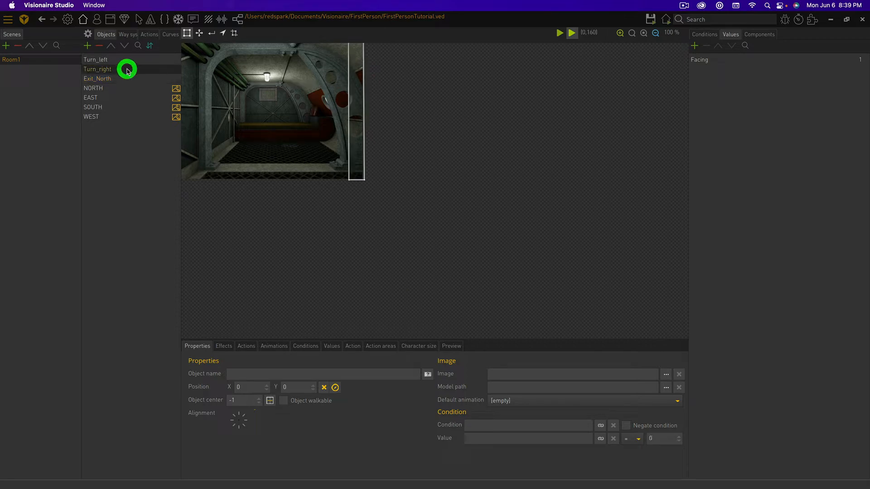
{"action": "left_click", "coordinate": [246, 347]}
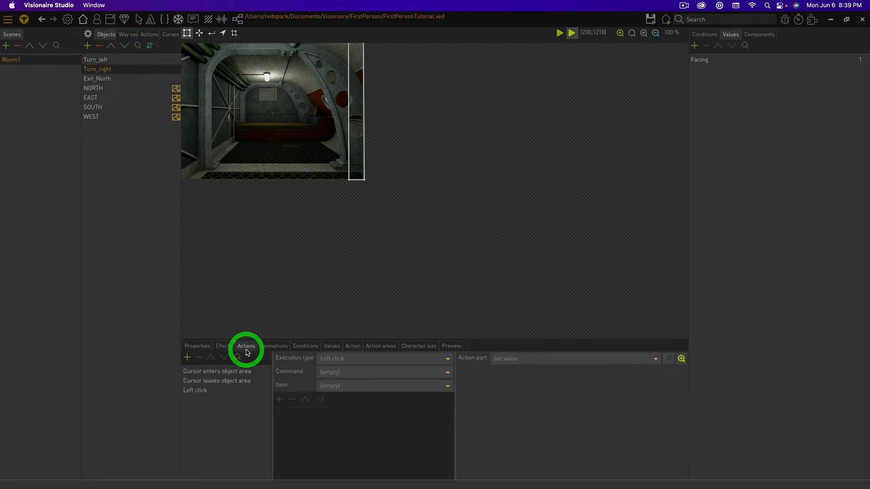
{"action": "left_click", "coordinate": [219, 371]}
{"action": "left_click", "coordinate": [220, 394]}
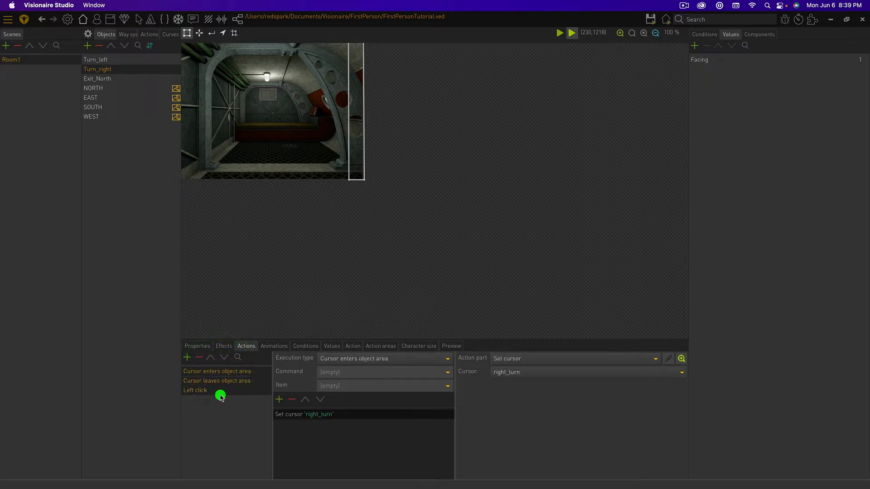
{"action": "left_click", "coordinate": [222, 391]}
{"action": "right_click", "coordinate": [222, 390]}
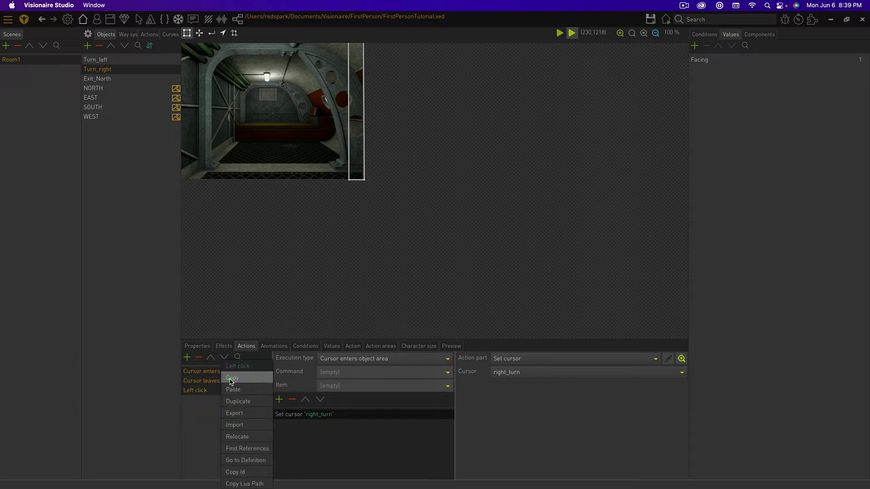
{"action": "left_click", "coordinate": [234, 381]}
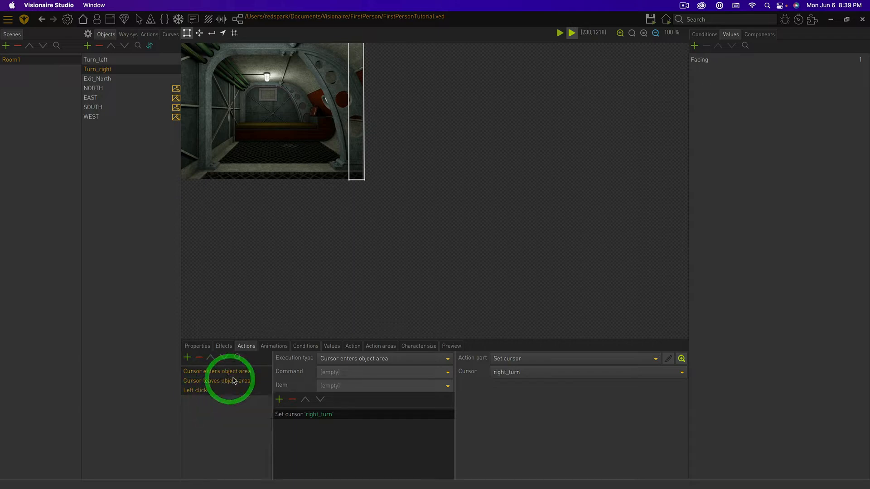
{"action": "left_click", "coordinate": [116, 81]}
{"action": "left_click", "coordinate": [194, 382]}
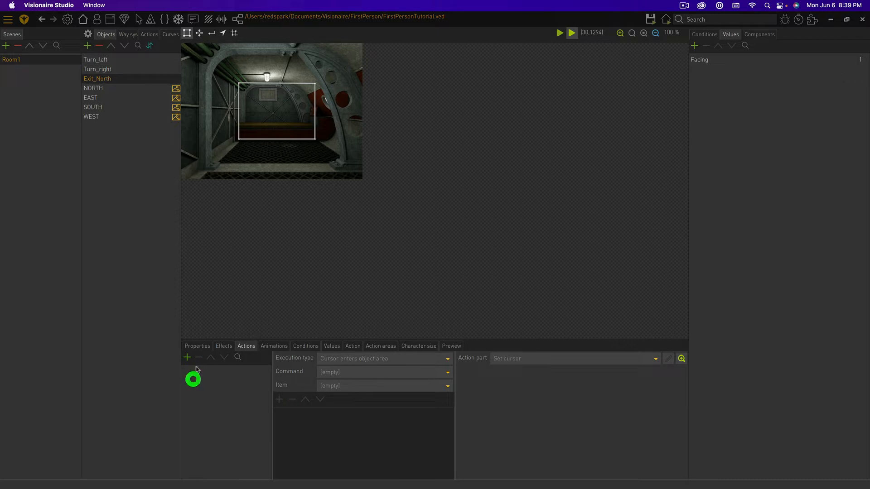
{"action": "right_click", "coordinate": [195, 384]}
{"action": "left_click", "coordinate": [199, 385]}
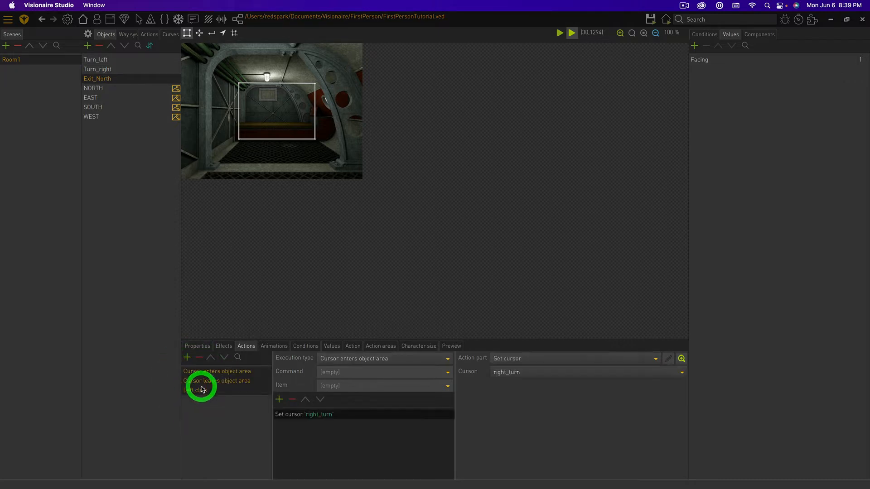
Set the cursor to forward in Exit_North's "Cursor enters object area" action
{"action": "left_click", "coordinate": [236, 370]}
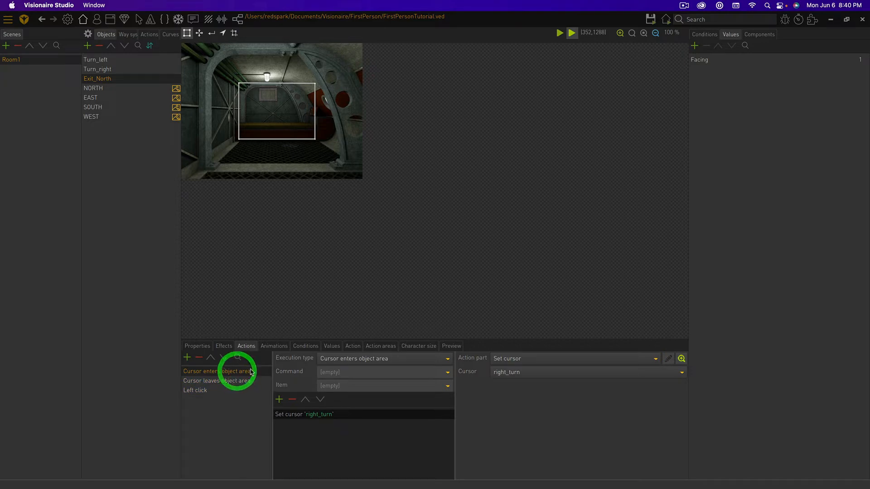
{"action": "left_click", "coordinate": [502, 372]}
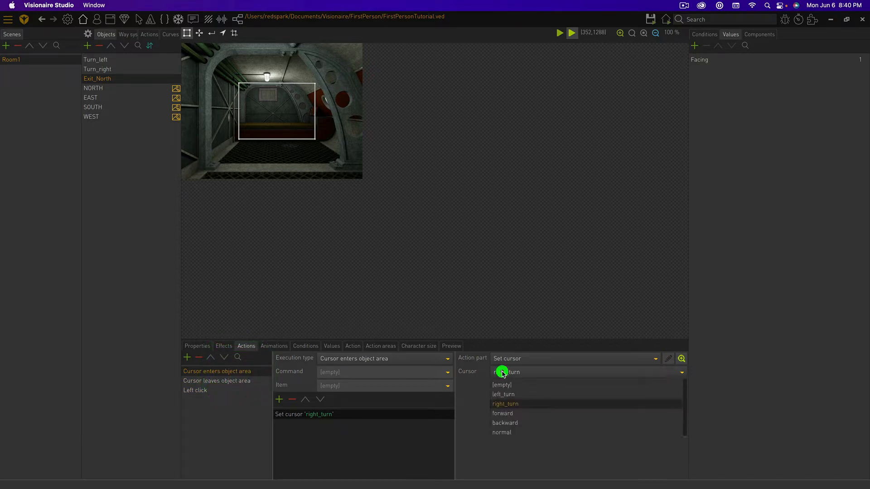
{"action": "left_click", "coordinate": [513, 413]}
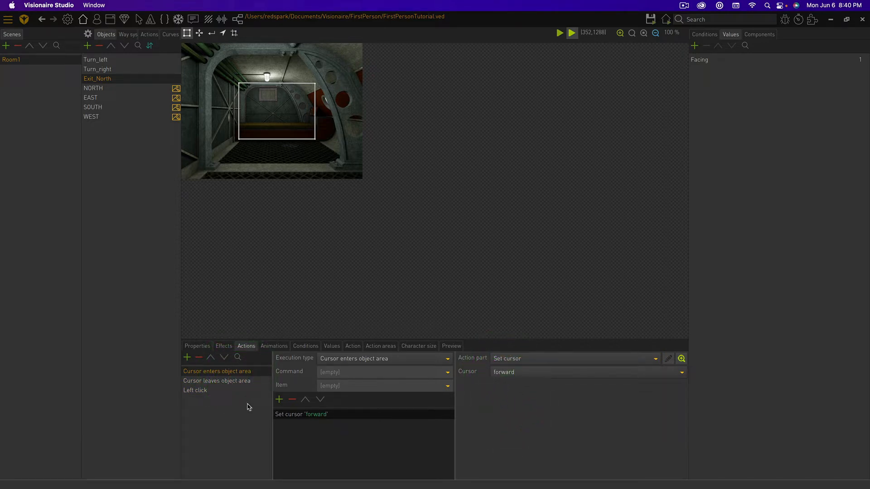
Remove the Facing increment and its whole if block from Exit_North's left click action, keeping the footstepsSolid.ogg sound
{"action": "left_click", "coordinate": [228, 382]}
{"action": "left_click", "coordinate": [224, 391]}
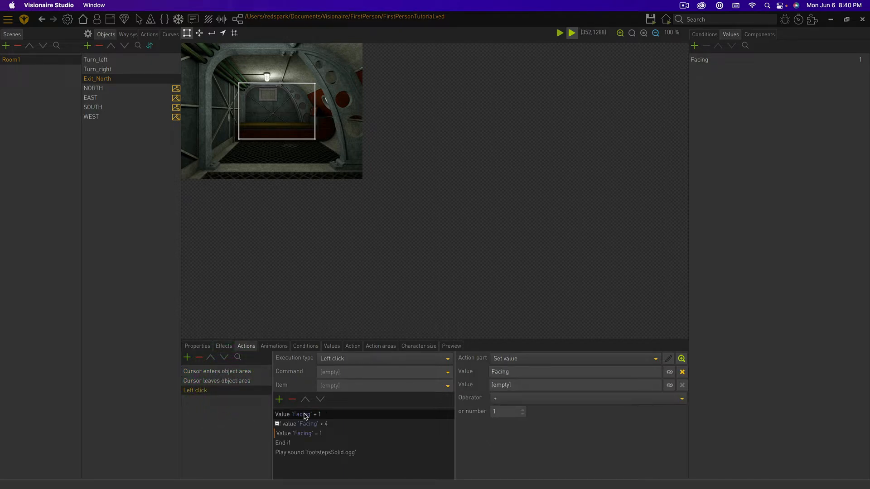
{"action": "left_click", "coordinate": [298, 442], "text": "shift"}
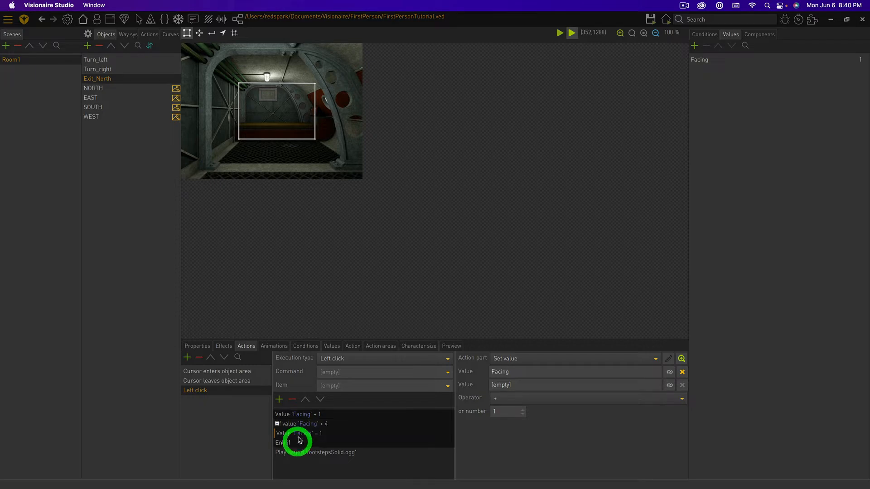
{"action": "left_click", "coordinate": [292, 400]}
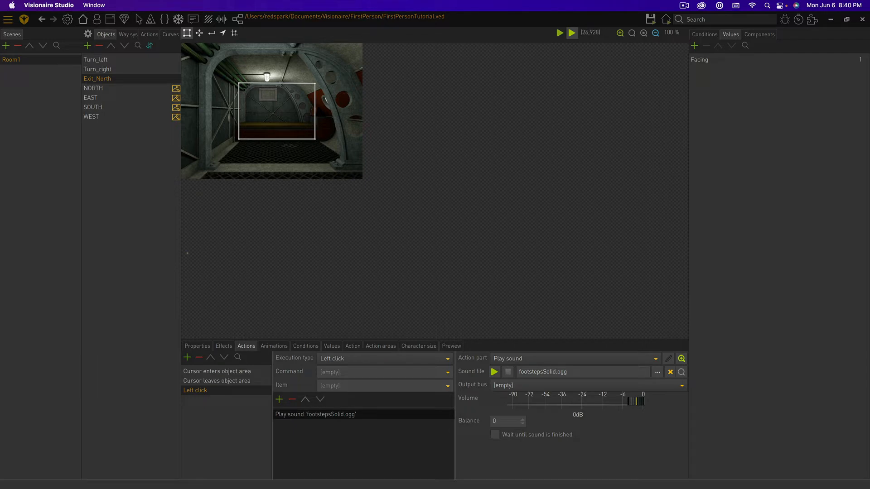
Duplicate the Room1 scene as Room2 and check the initial setting of its Facing value
{"action": "left_click", "coordinate": [40, 61]}
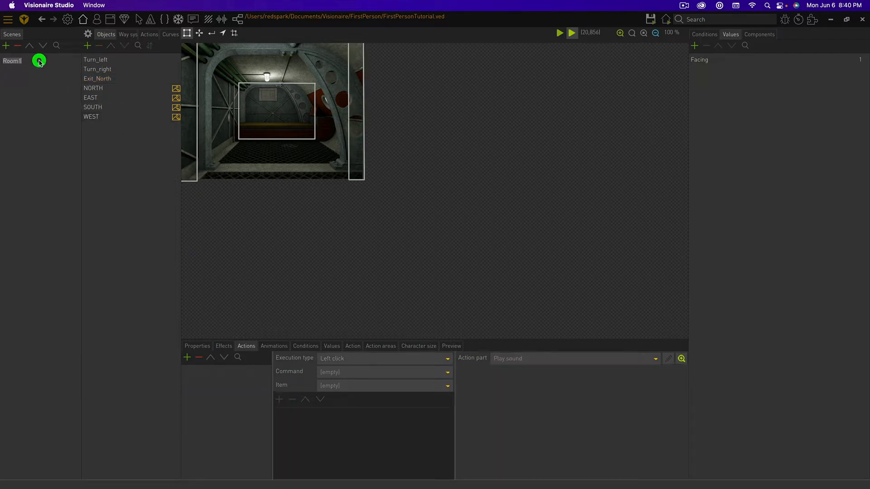
{"action": "right_click", "coordinate": [36, 62]}
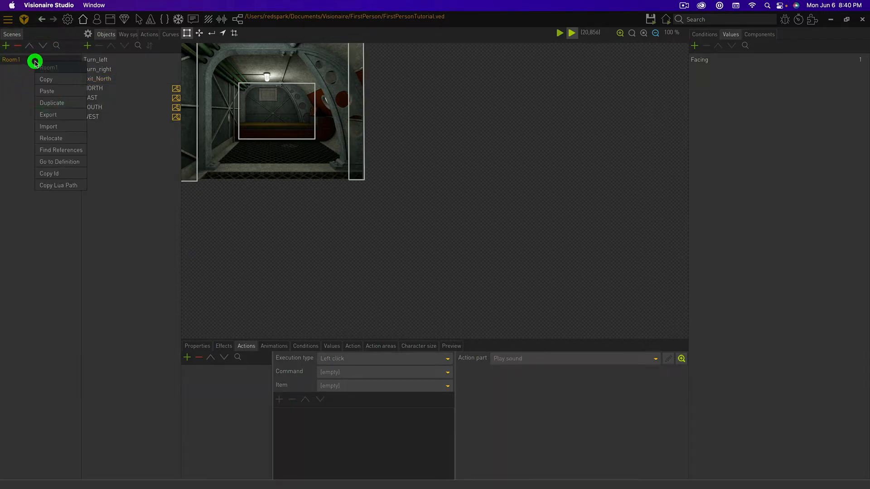
{"action": "left_click", "coordinate": [51, 103]}
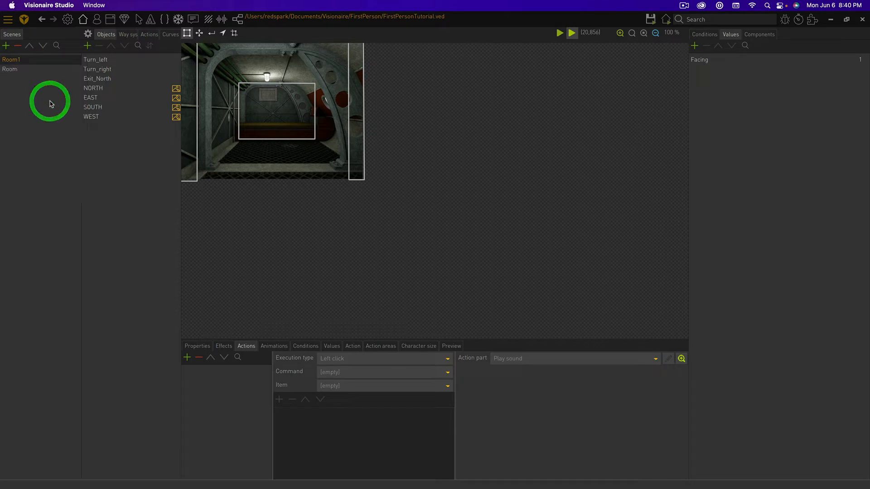
{"action": "left_click", "coordinate": [20, 70]}
{"action": "left_click", "coordinate": [24, 71]}
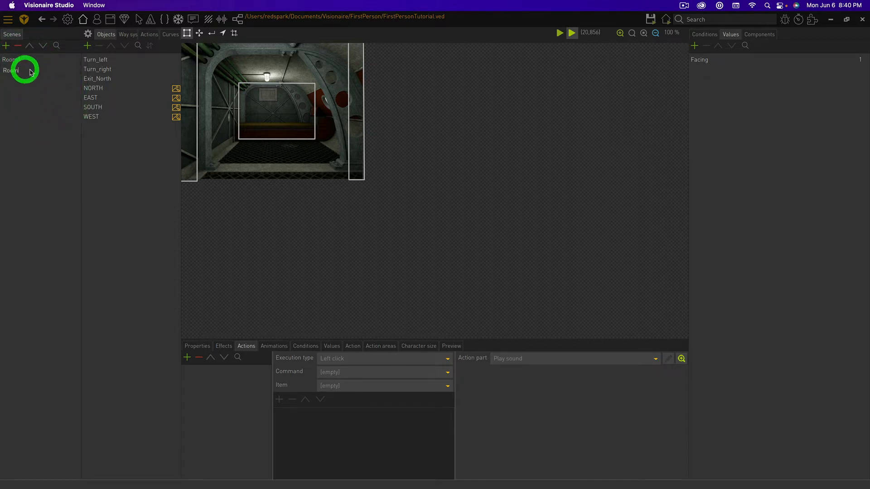
{"action": "type", "text": "2"}
{"action": "key", "text": "Return"}
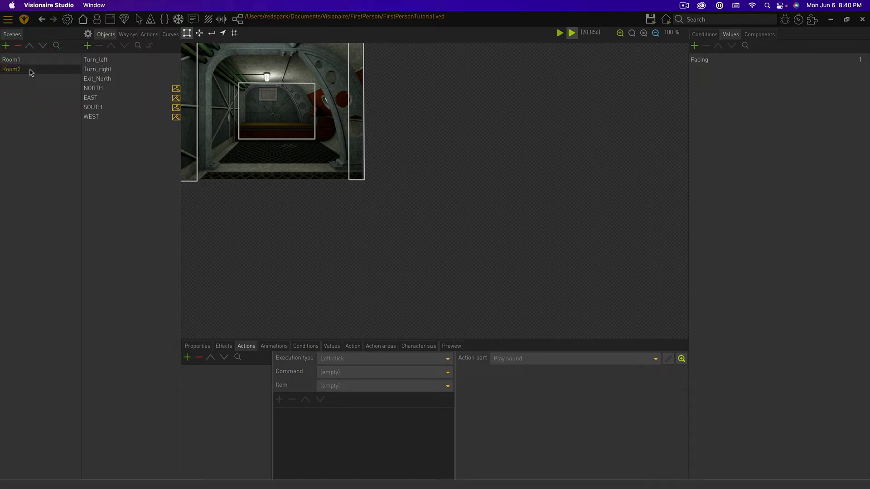
{"action": "left_click", "coordinate": [704, 62]}
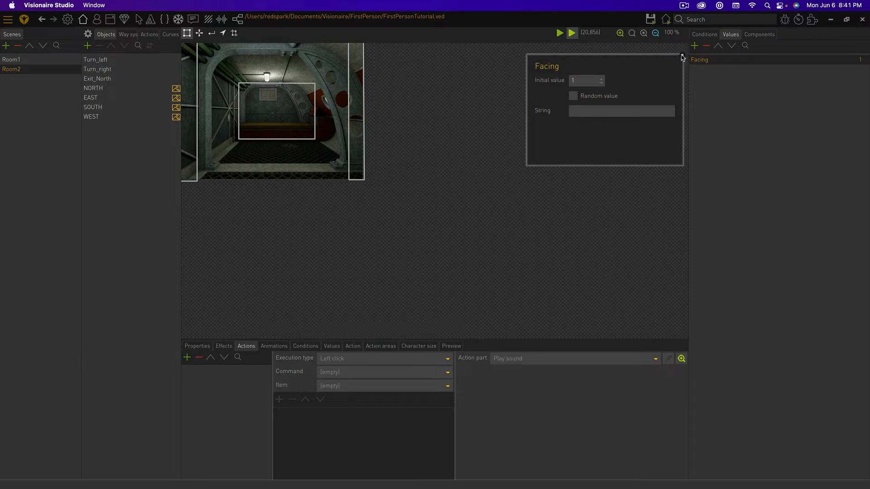
{"action": "left_click", "coordinate": [682, 56]}
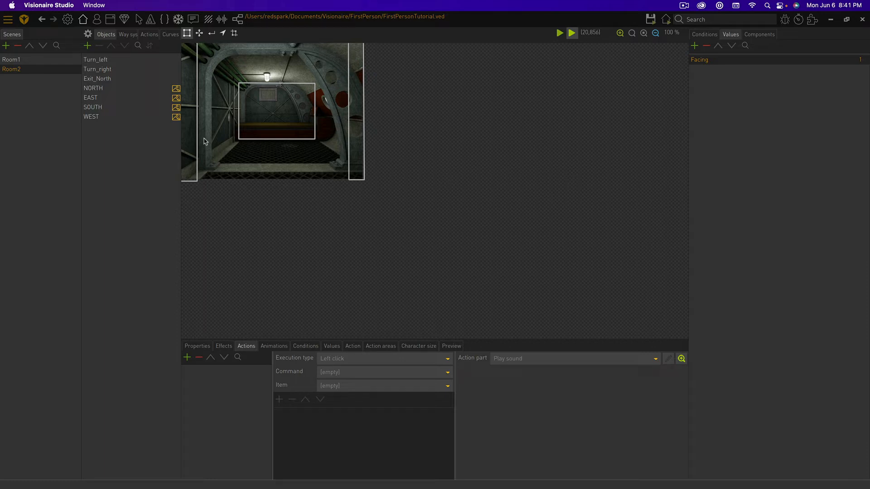
Replace the image of Room2's NORTH object with room16N20001.png
{"action": "left_click", "coordinate": [93, 89]}
{"action": "left_click", "coordinate": [205, 346]}
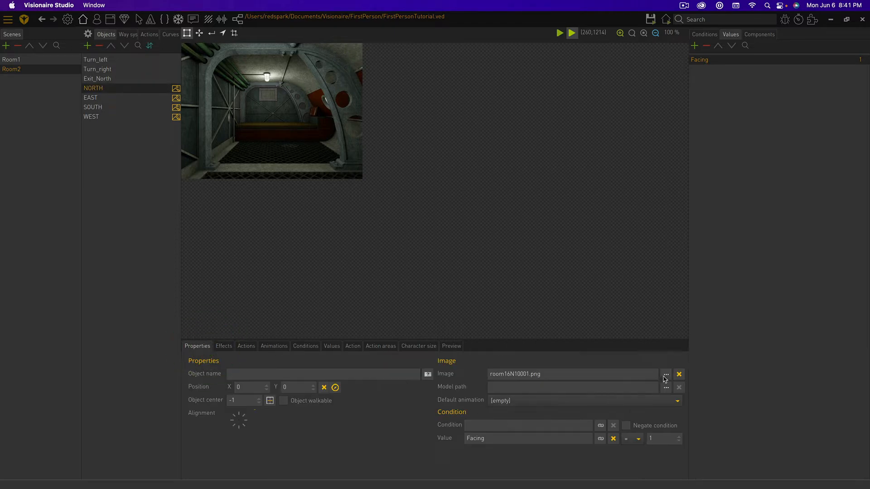
{"action": "left_click", "coordinate": [665, 374]}
{"action": "left_click", "coordinate": [446, 136]}
{"action": "left_click", "coordinate": [533, 117]}
{"action": "left_click", "coordinate": [591, 269]}
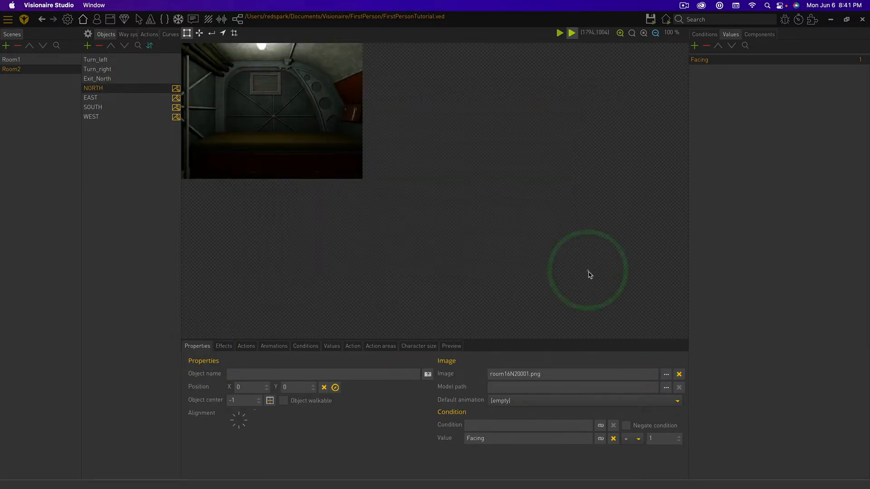
Replace the image of Room2's EAST object with room16N20002.png
{"action": "left_click", "coordinate": [97, 97]}
{"action": "left_click", "coordinate": [666, 374]}
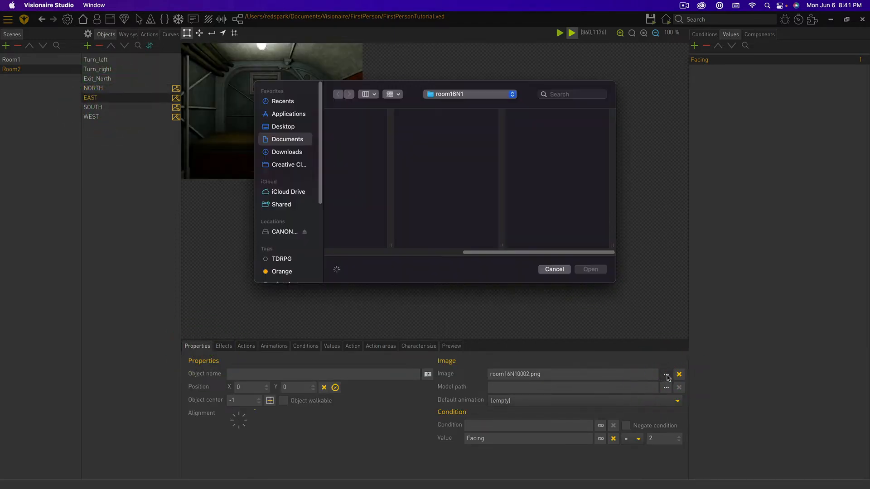
{"action": "left_click", "coordinate": [560, 130]}
{"action": "left_click", "coordinate": [594, 269]}
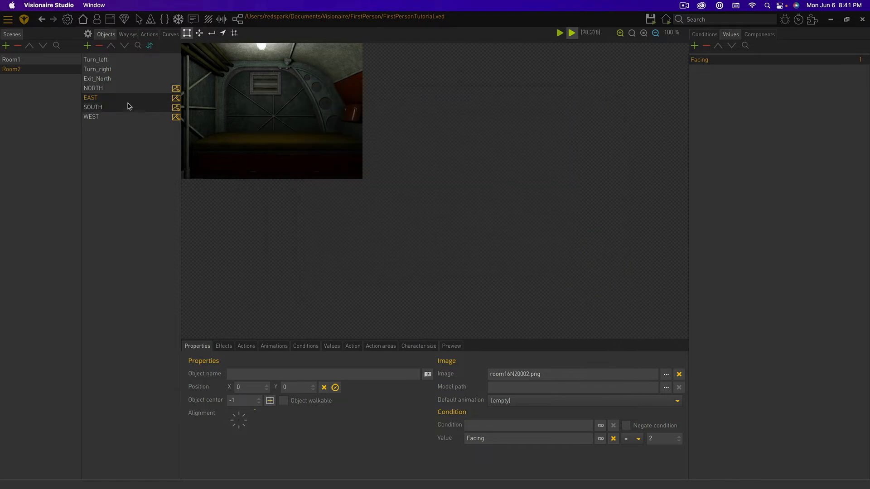
Replace the image of Room2's SOUTH object with room16N20003.png
{"action": "left_click", "coordinate": [101, 107]}
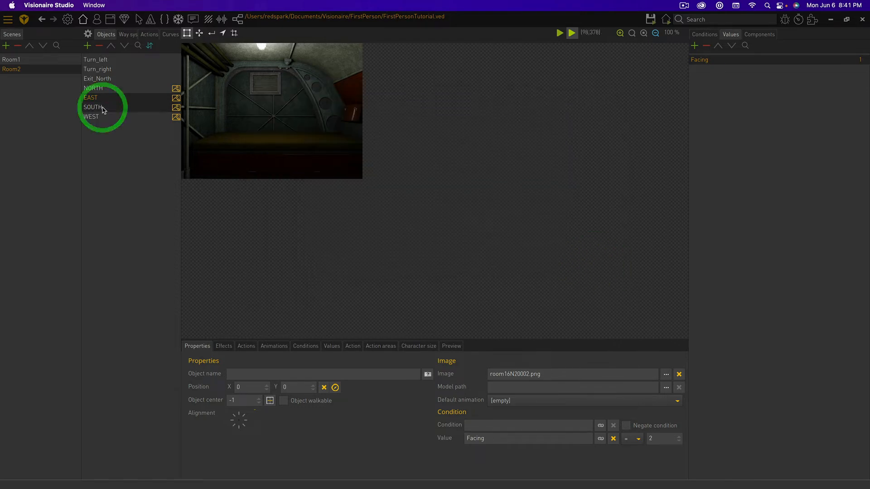
{"action": "left_click", "coordinate": [665, 374]}
{"action": "left_click", "coordinate": [548, 136]}
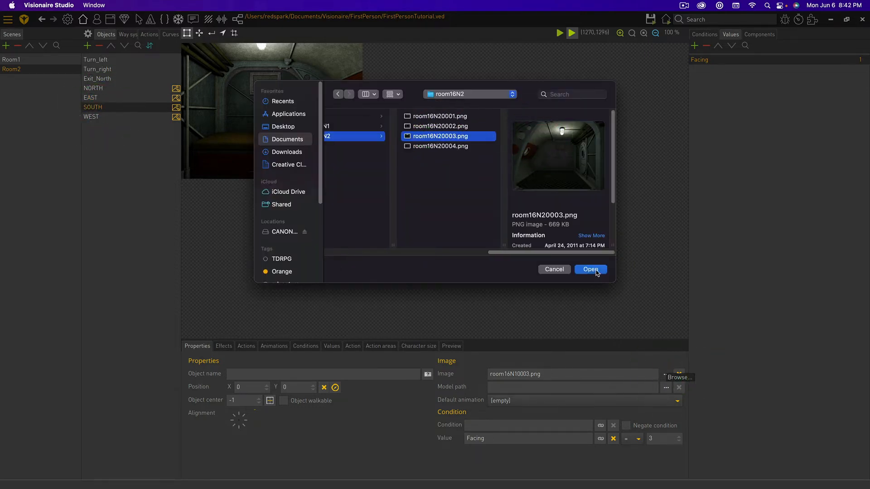
{"action": "left_click", "coordinate": [590, 269]}
Replace the image of Room2's WEST object with room16N20004.png
{"action": "left_click", "coordinate": [120, 118]}
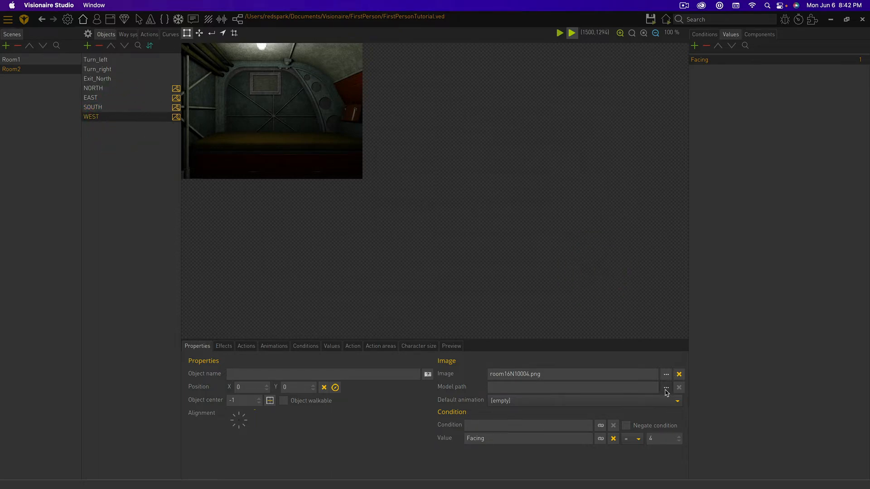
{"action": "left_click", "coordinate": [666, 374]}
{"action": "left_click", "coordinate": [453, 146]}
{"action": "left_click", "coordinate": [596, 272]}
Rename Room2's Exit_North object as Exit_South and open its Facing condition number for editing
{"action": "double_click", "coordinate": [112, 79]}
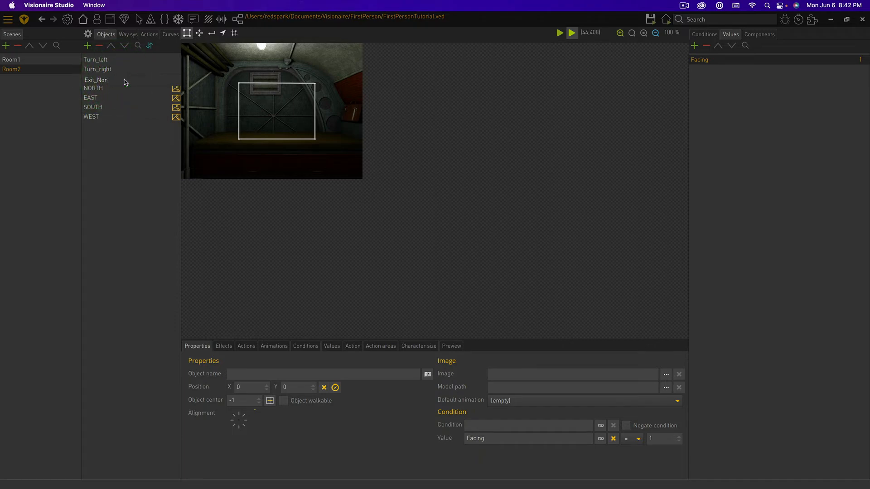
{"action": "type", "text": "South"}
{"action": "key", "text": "Return"}
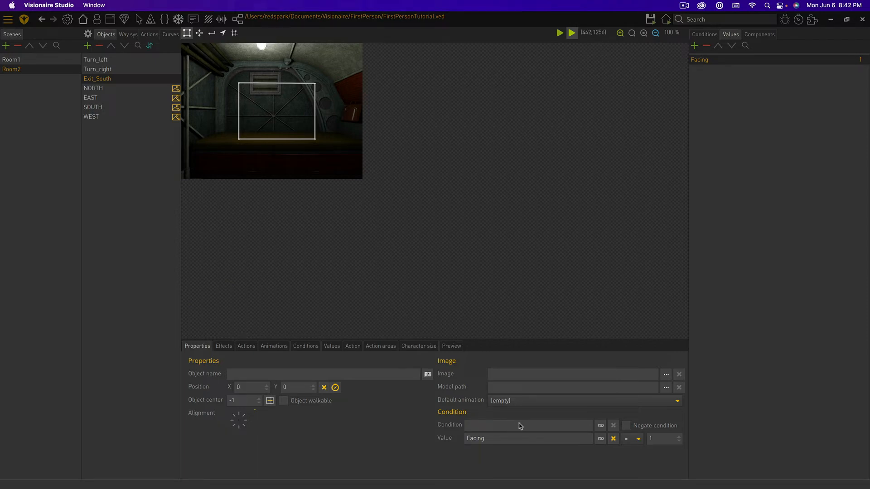
{"action": "left_click", "coordinate": [645, 438]}
Add a Set value action part to the left click action of Room1's Exit_North object
{"action": "left_click", "coordinate": [34, 63]}
{"action": "left_click", "coordinate": [91, 79]}
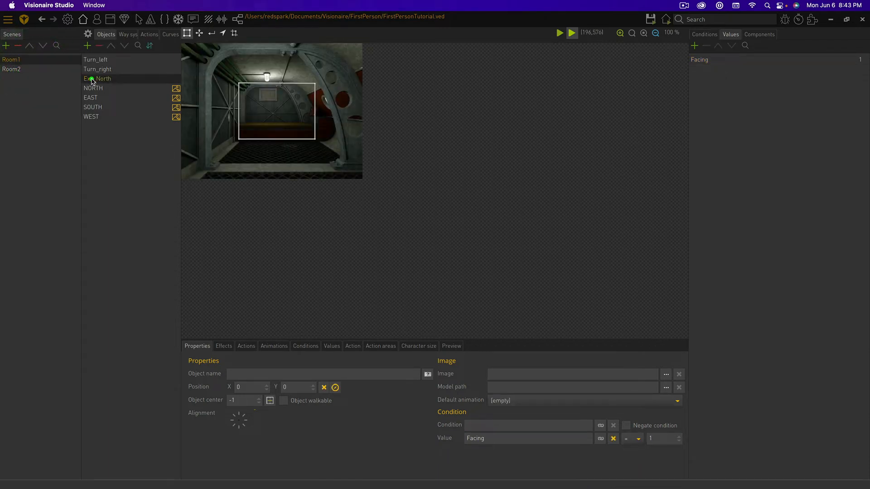
{"action": "left_click", "coordinate": [247, 346]}
{"action": "left_click", "coordinate": [222, 389]}
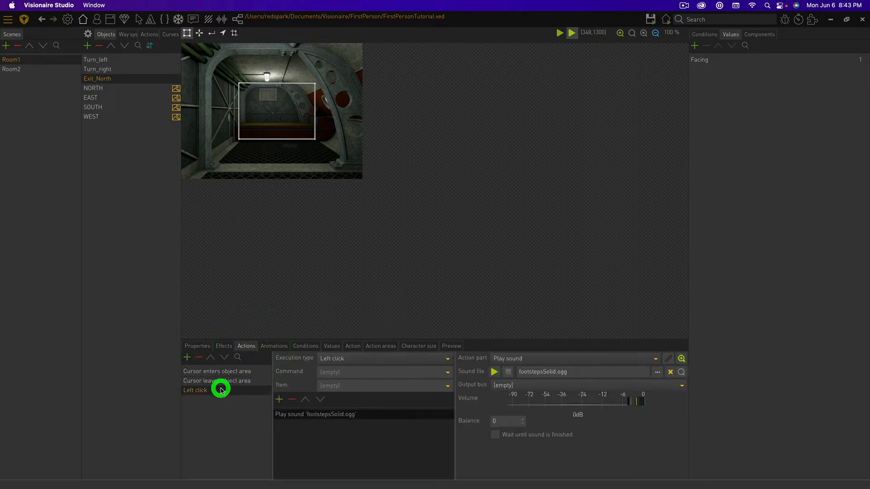
{"action": "left_click", "coordinate": [280, 400]}
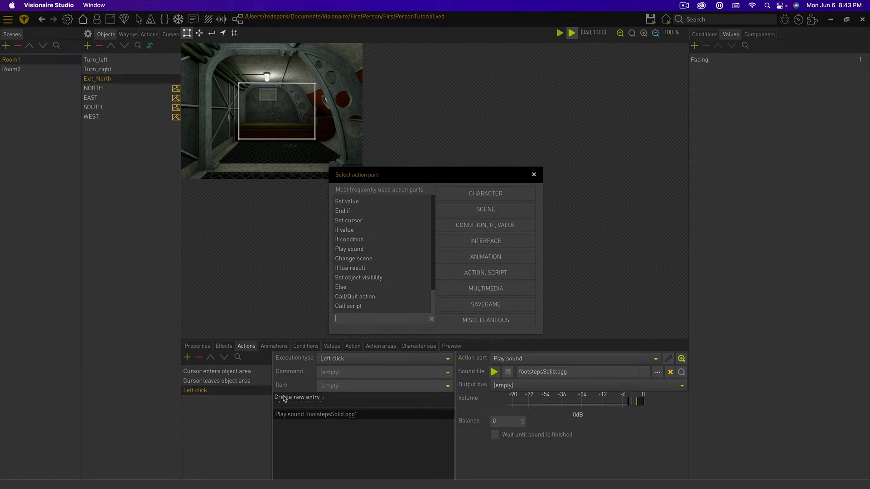
{"action": "left_click", "coordinate": [450, 226]}
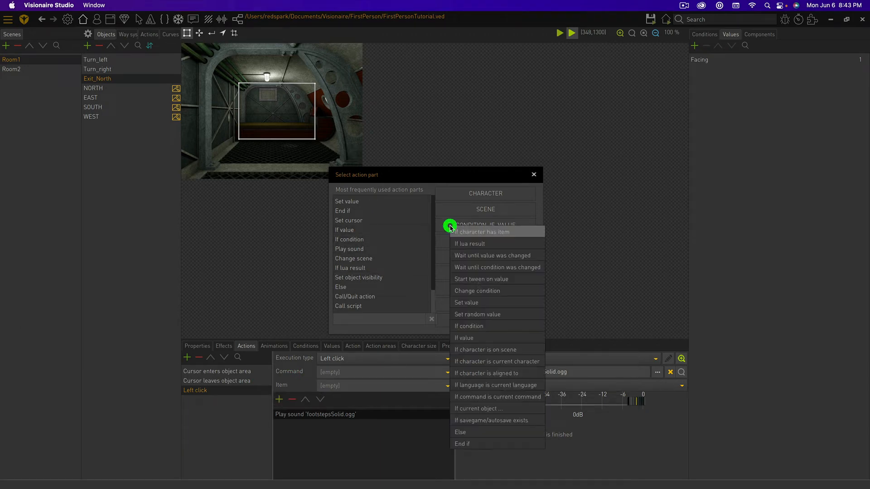
{"action": "left_click", "coordinate": [484, 303]}
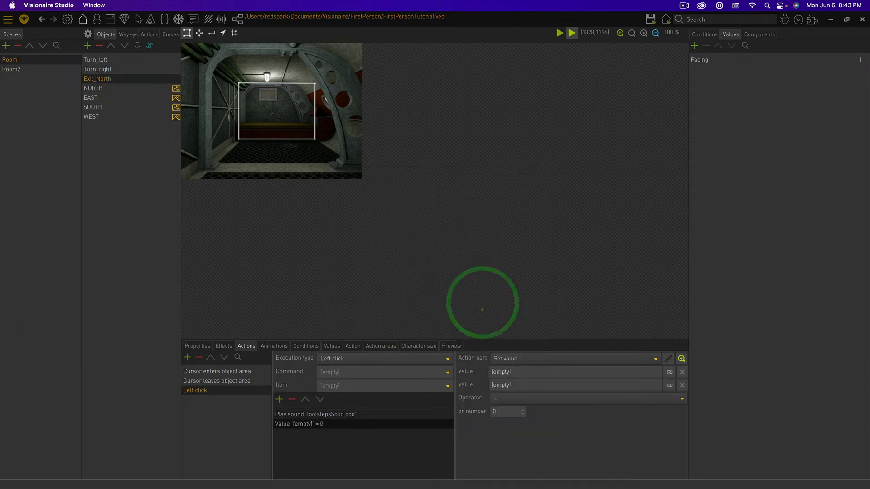
Link the new Set value part to Room2's Facing value and set its number to 1
{"action": "left_click", "coordinate": [670, 372]}
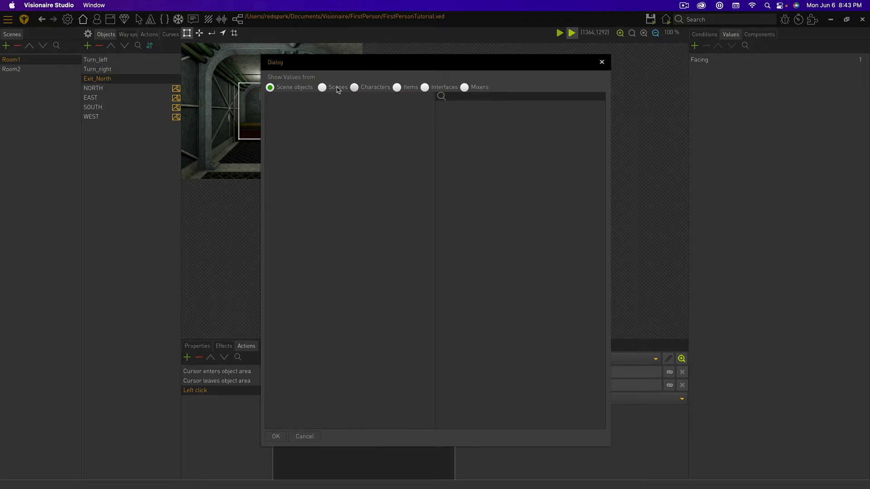
{"action": "left_click", "coordinate": [322, 87]}
{"action": "left_click", "coordinate": [274, 109]}
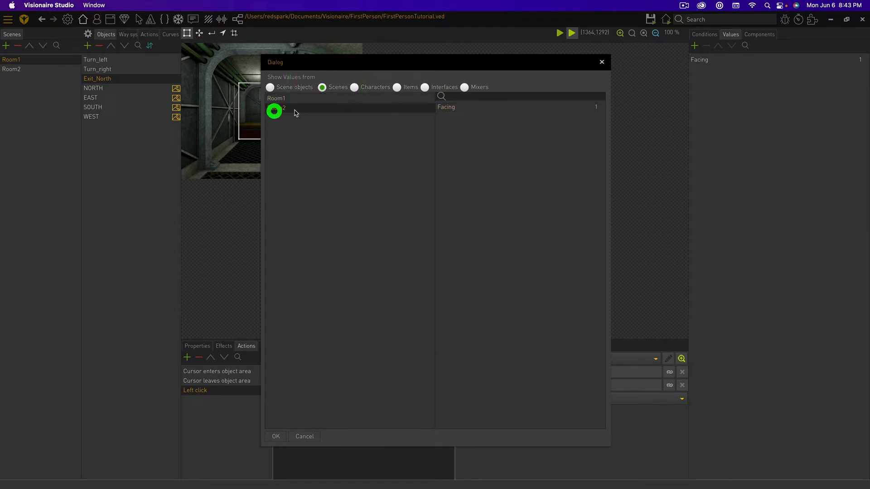
{"action": "left_click", "coordinate": [455, 107]}
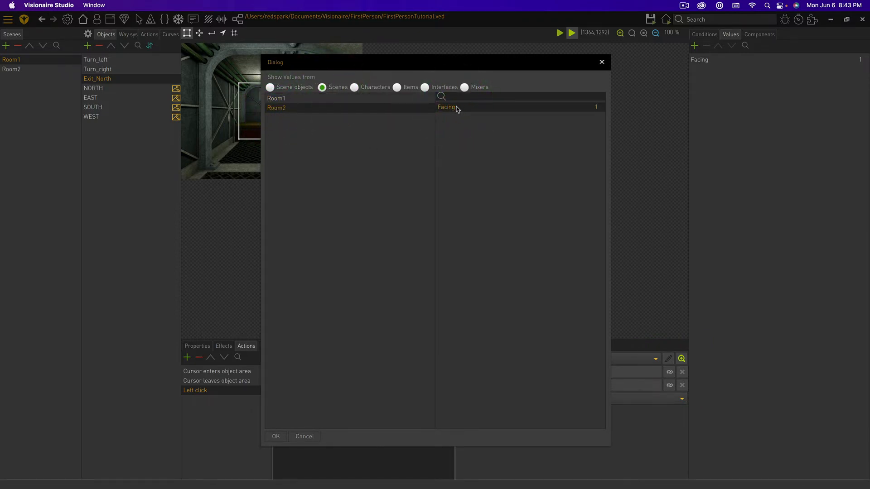
{"action": "left_click", "coordinate": [275, 436]}
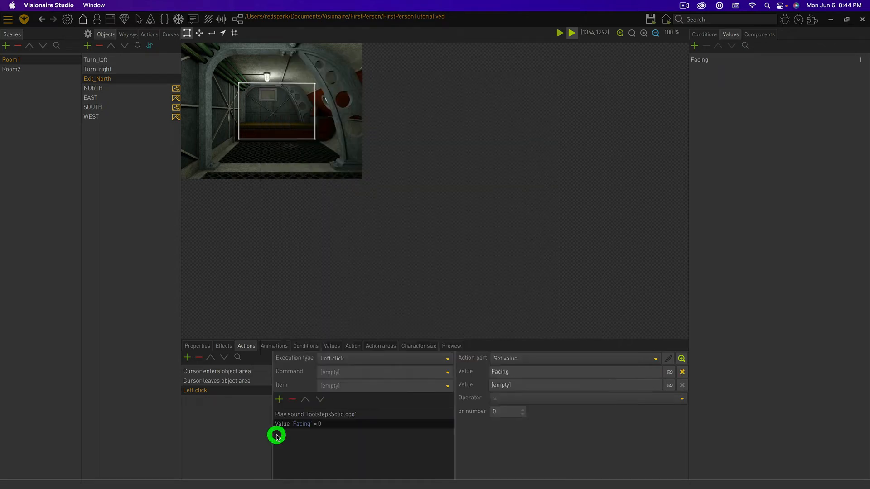
{"action": "left_click", "coordinate": [501, 410]}
{"action": "type", "text": "1"}
{"action": "left_click", "coordinate": [486, 411]}
Add a Change scene part to Exit_North's left click action, with Room2's NORTH object as the destination
{"action": "left_click", "coordinate": [279, 400]}
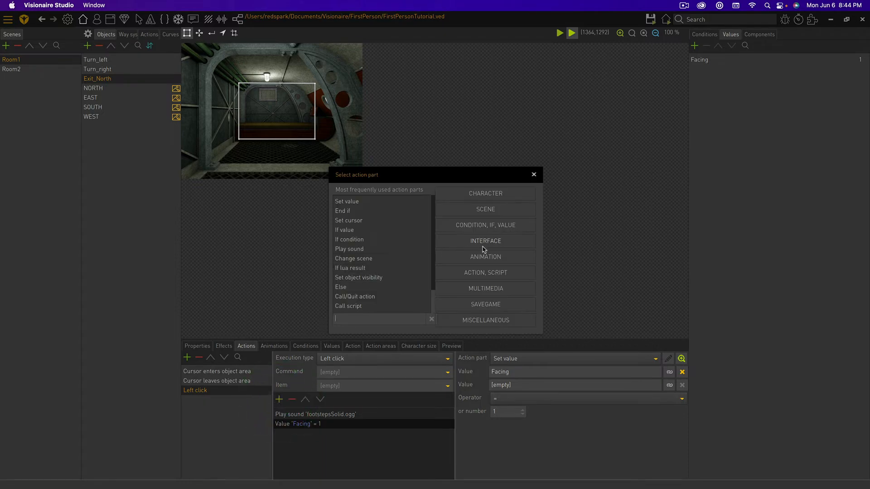
{"action": "left_click", "coordinate": [481, 212]}
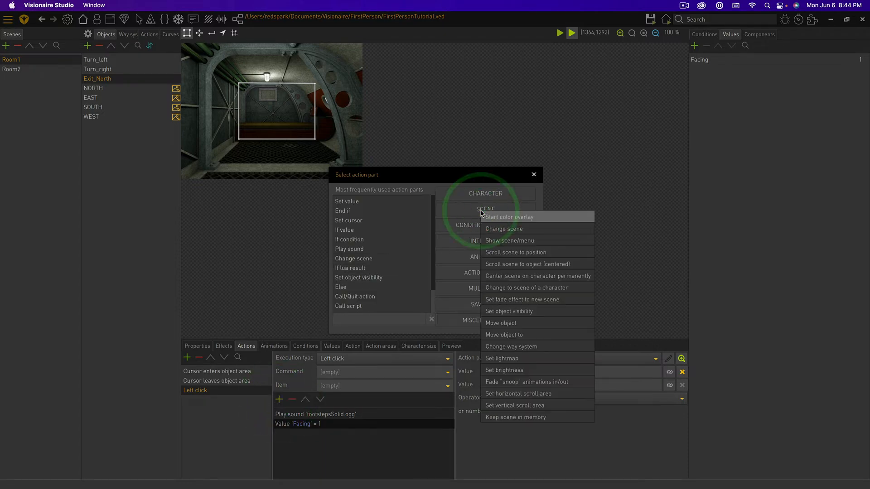
{"action": "left_click", "coordinate": [489, 229]}
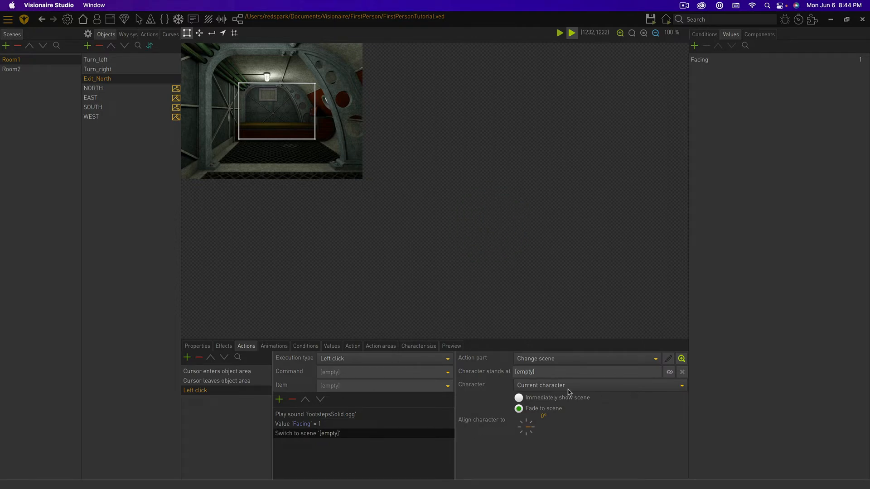
{"action": "left_click", "coordinate": [669, 372]}
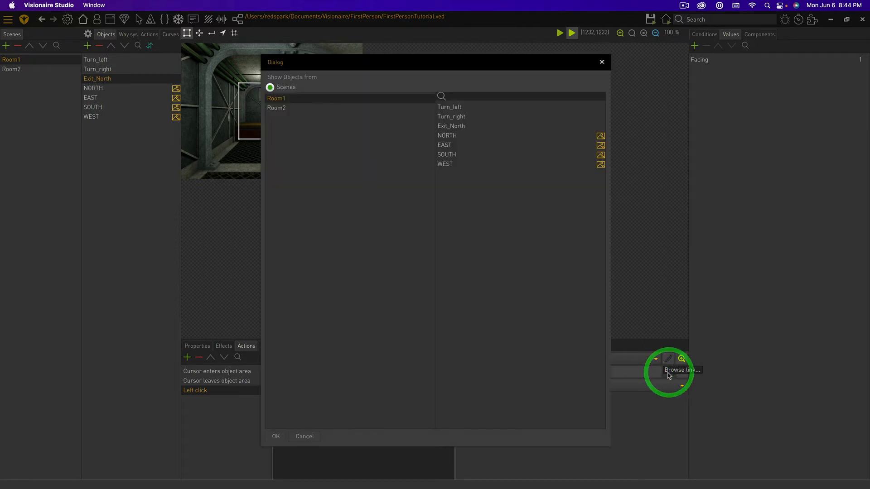
{"action": "left_click", "coordinate": [297, 108]}
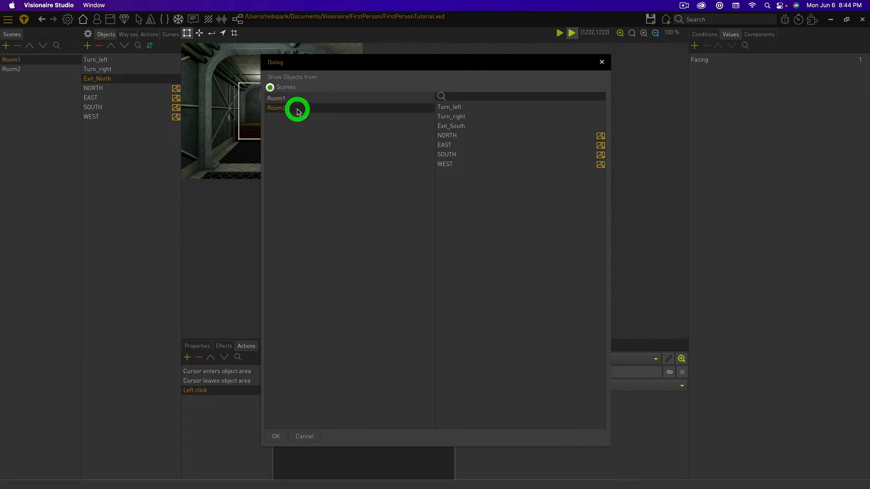
{"action": "left_click", "coordinate": [456, 137]}
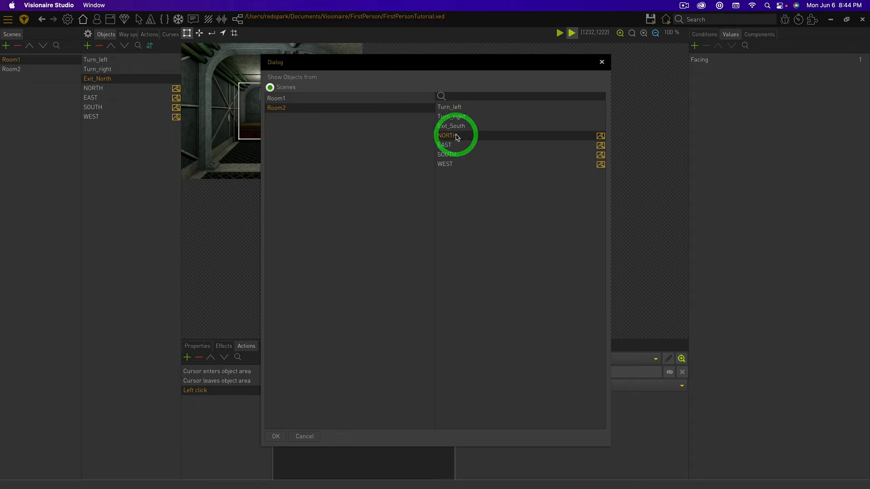
{"action": "left_click", "coordinate": [276, 437]}
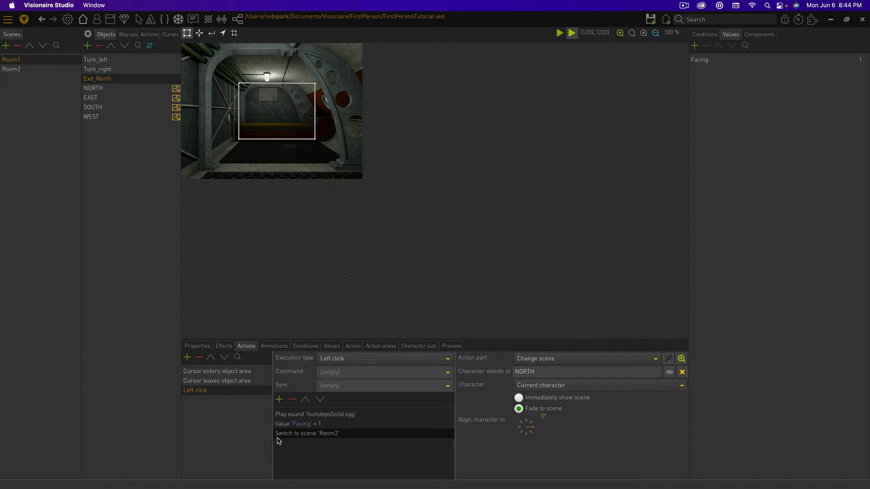
Move the footstepsSolid.ogg Play sound part to the end of Exit_North's left click action, after the scene switch
{"action": "left_click", "coordinate": [289, 414]}
{"action": "left_click", "coordinate": [323, 400]}
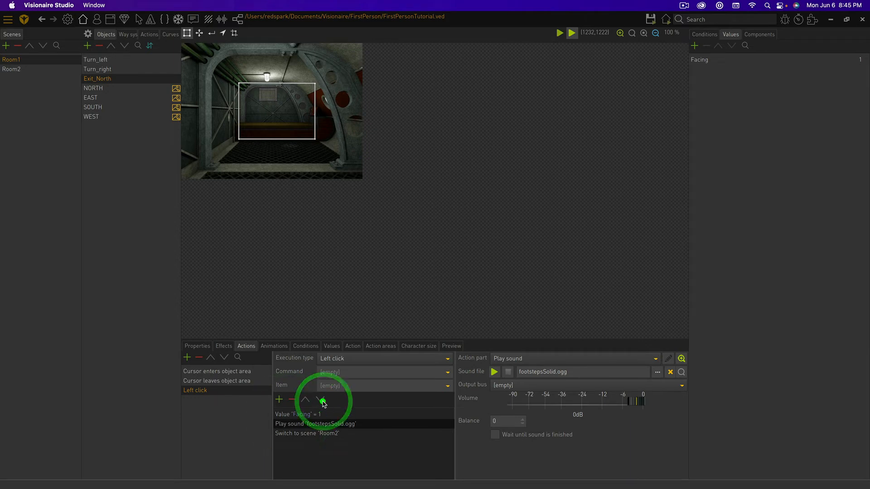
{"action": "left_click", "coordinate": [323, 401]}
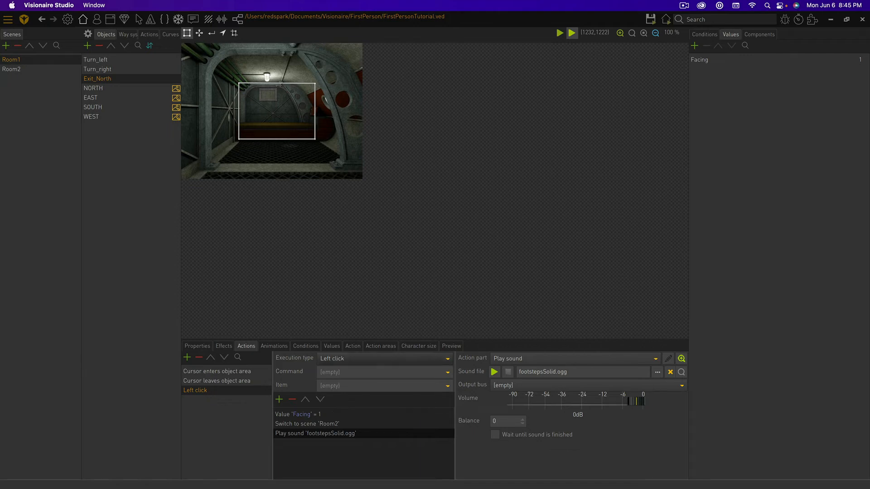
Save the project, run the game and turn left through all of Room1's views
{"action": "mouse_move", "coordinate": [652, 23]}
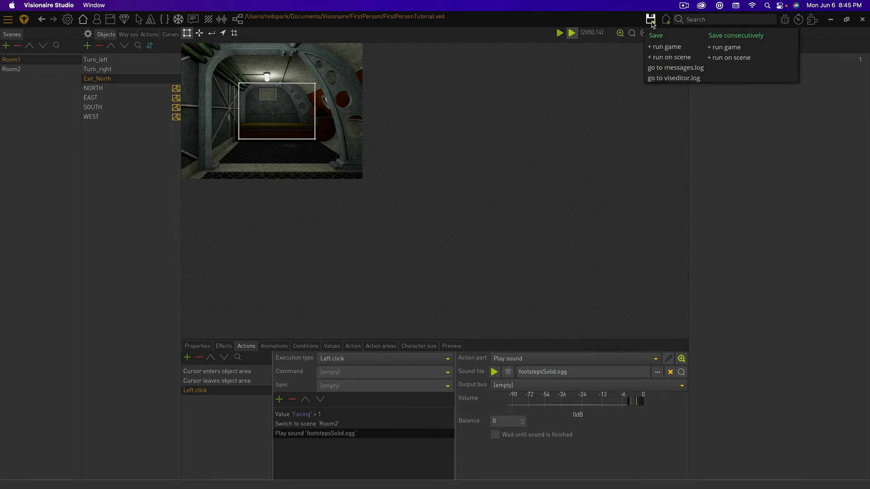
{"action": "left_click", "coordinate": [665, 48]}
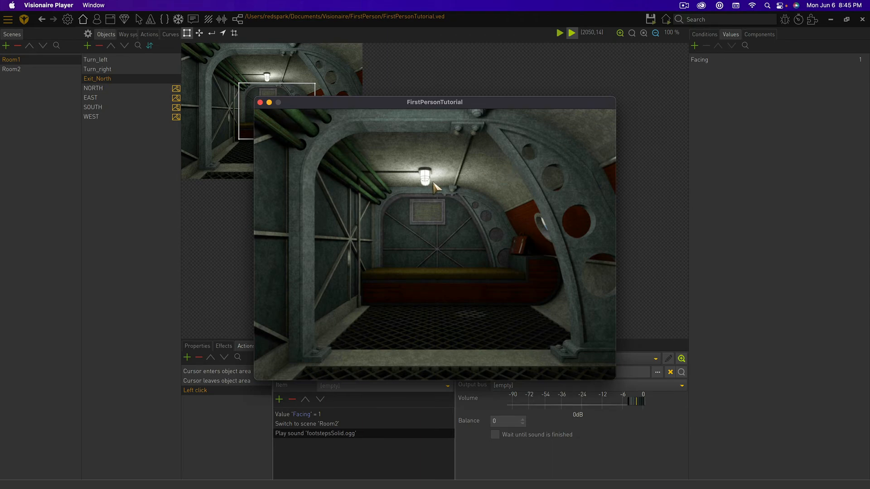
{"action": "left_click", "coordinate": [269, 199]}
{"action": "left_click", "coordinate": [269, 199]}
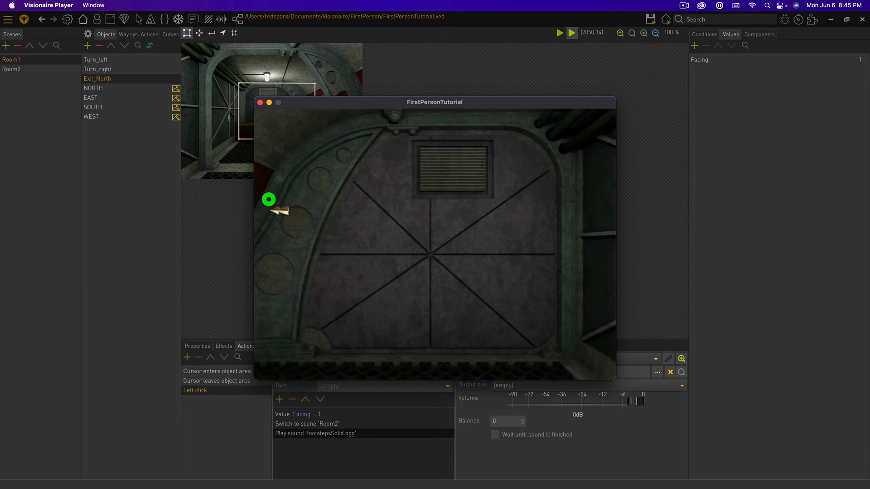
{"action": "left_click", "coordinate": [269, 199]}
{"action": "left_click", "coordinate": [269, 200]}
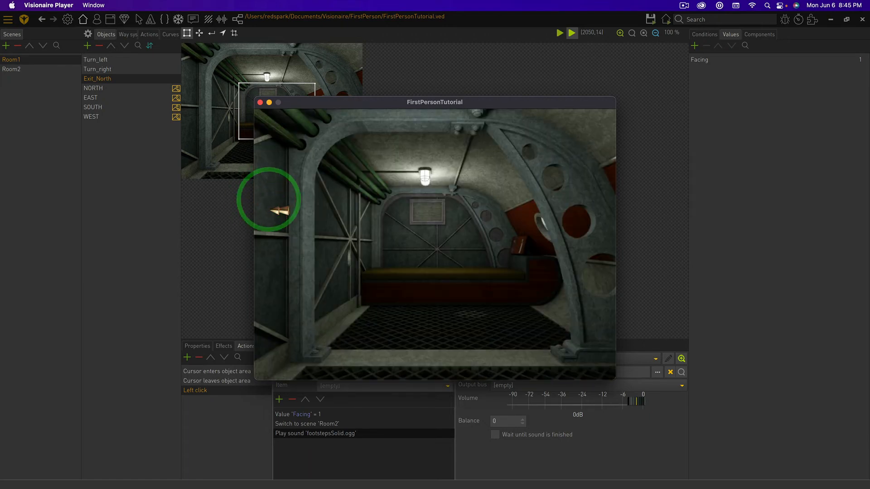
Test walking north into Room2, turning left through its views and walking forward from the south view, and close the game
{"action": "left_click", "coordinate": [427, 237]}
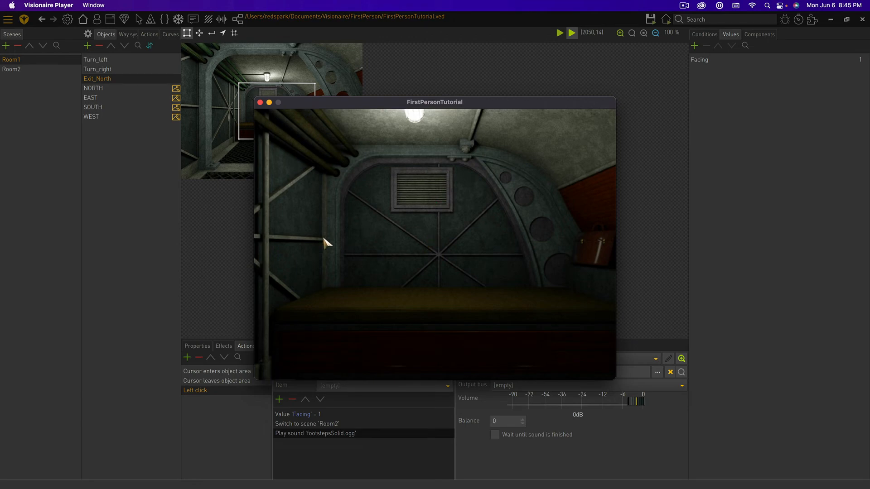
{"action": "left_click", "coordinate": [274, 237]}
{"action": "left_click", "coordinate": [274, 238]}
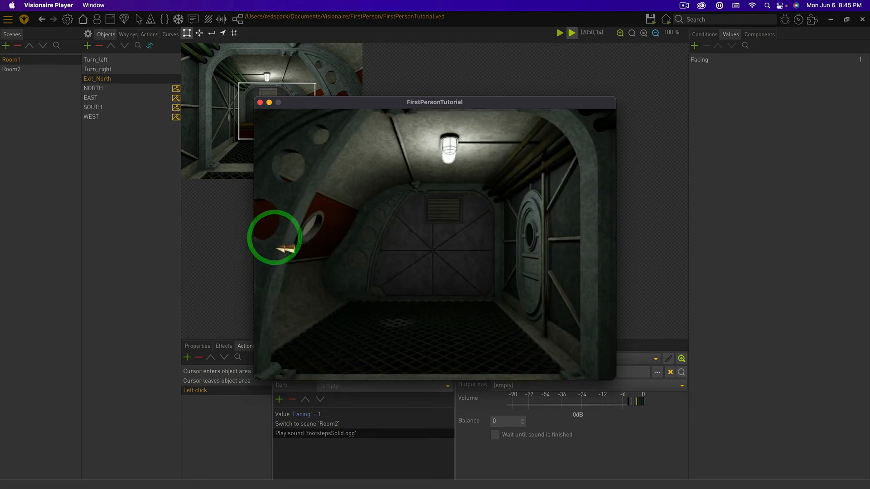
{"action": "left_click", "coordinate": [274, 237]}
{"action": "left_click", "coordinate": [275, 237]}
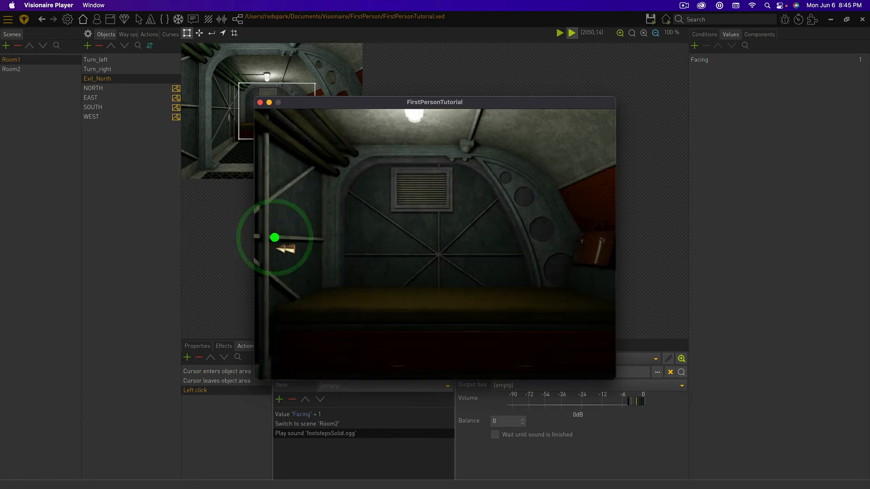
{"action": "left_click", "coordinate": [274, 237]}
{"action": "left_click", "coordinate": [274, 238]}
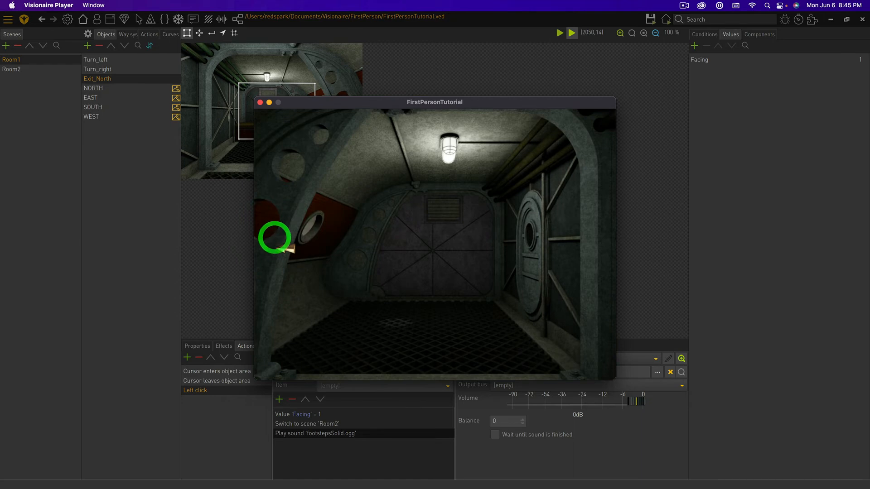
{"action": "left_click", "coordinate": [440, 235]}
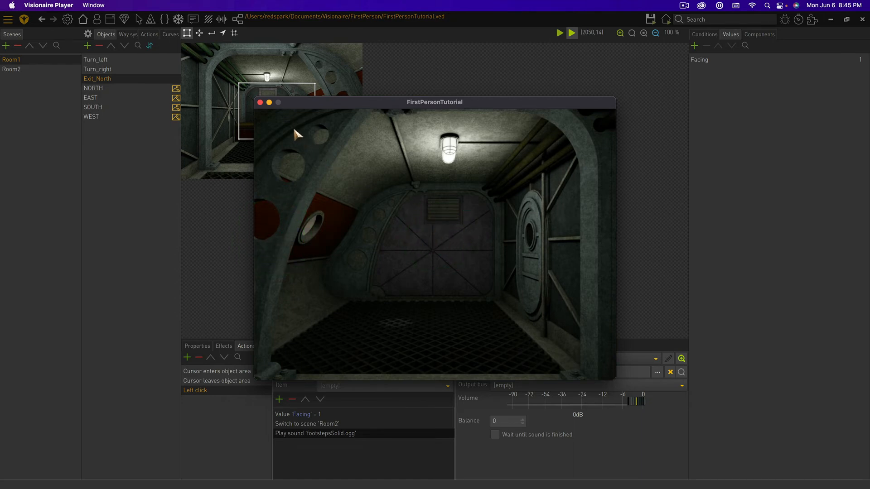
{"action": "left_click", "coordinate": [260, 103]}
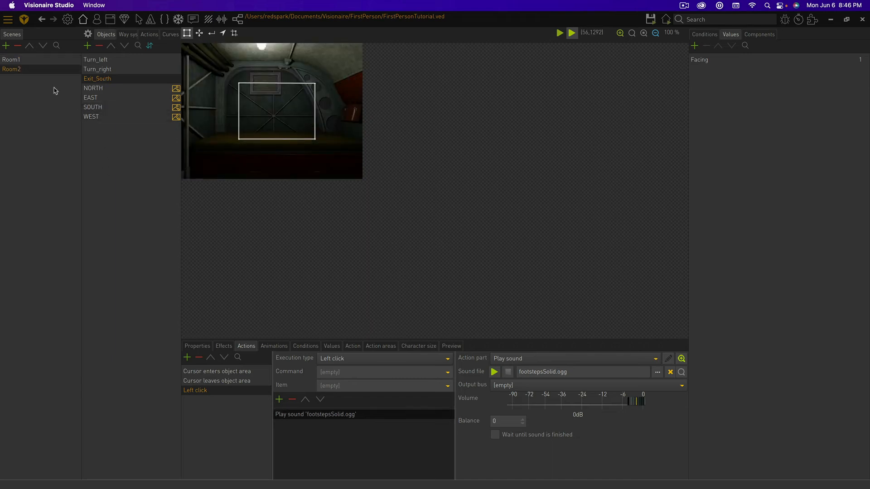
Copy the Facing Set value and Change scene parts from the left click action of Room1's Exit_North
{"action": "left_click", "coordinate": [37, 66]}
{"action": "left_click", "coordinate": [36, 60]}
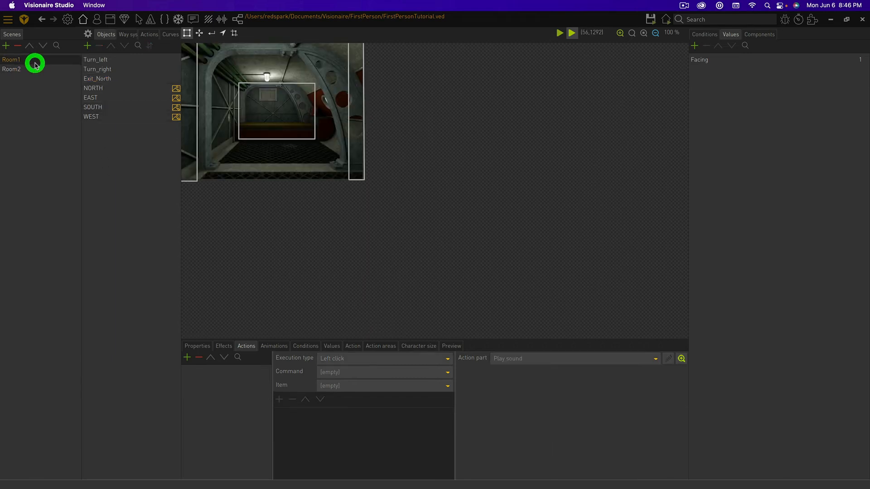
{"action": "left_click", "coordinate": [99, 78]}
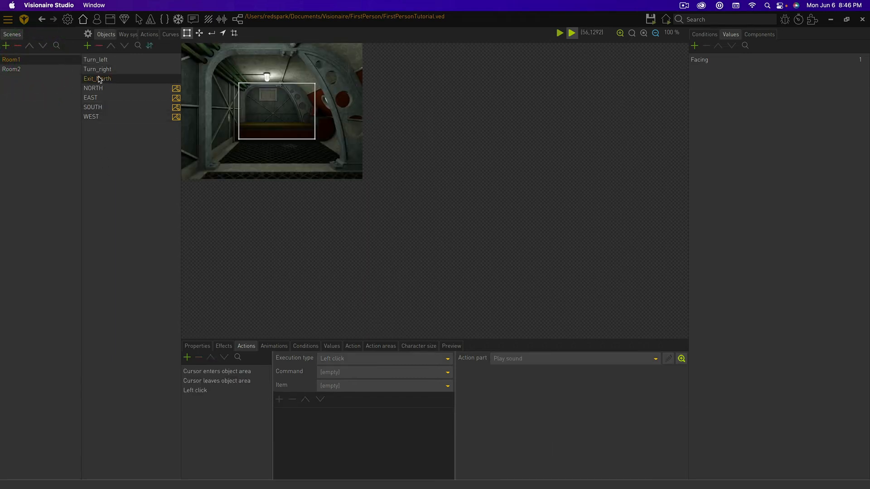
{"action": "left_click", "coordinate": [223, 392]}
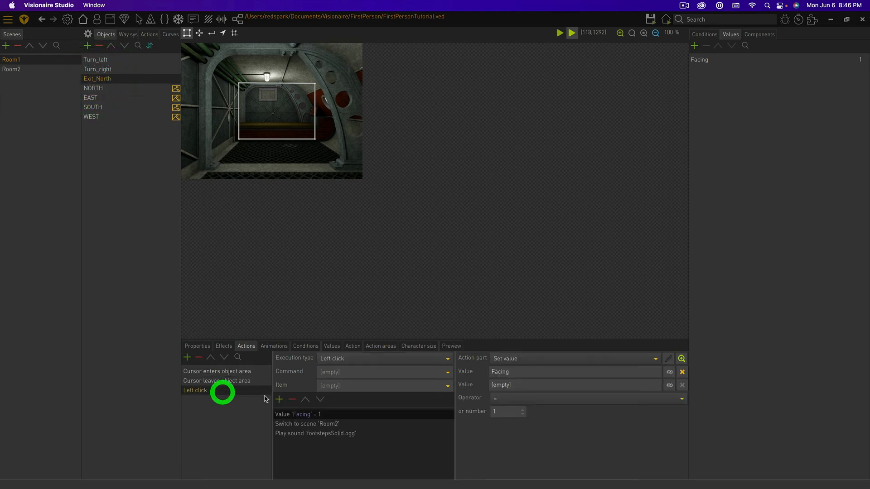
{"action": "left_click", "coordinate": [301, 425]}
{"action": "right_click", "coordinate": [283, 415]}
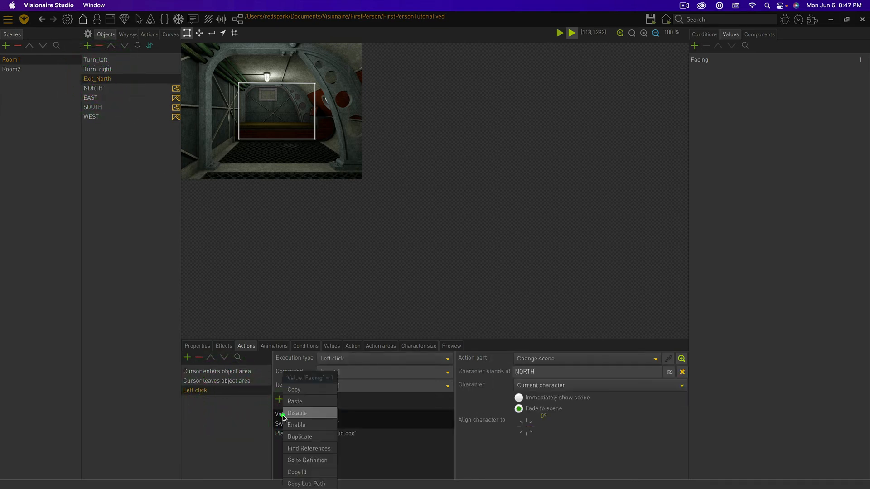
{"action": "left_click", "coordinate": [287, 391]}
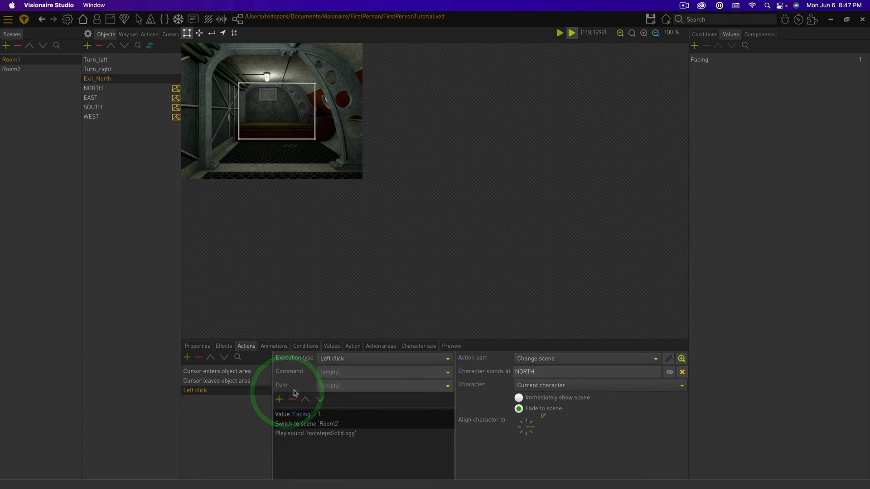
Paste the copied action parts into the left click action of Room2's Exit_South
{"action": "left_click", "coordinate": [36, 71]}
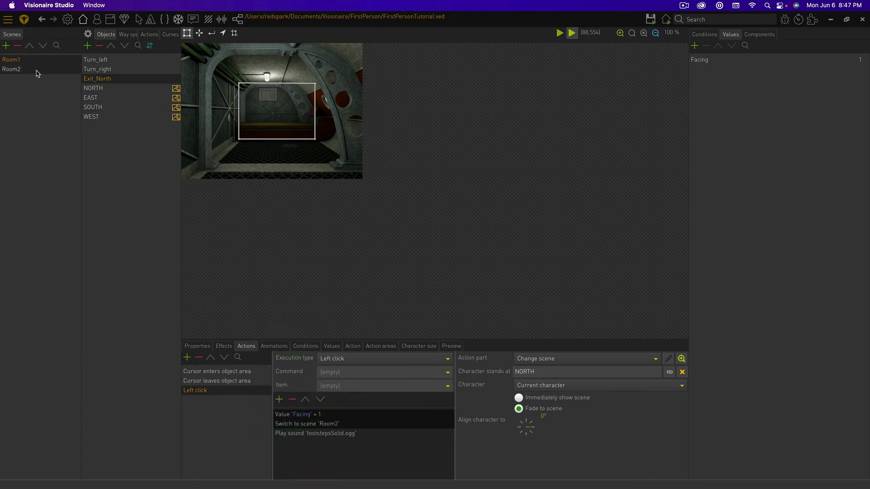
{"action": "left_click", "coordinate": [113, 79]}
{"action": "left_click", "coordinate": [214, 389]}
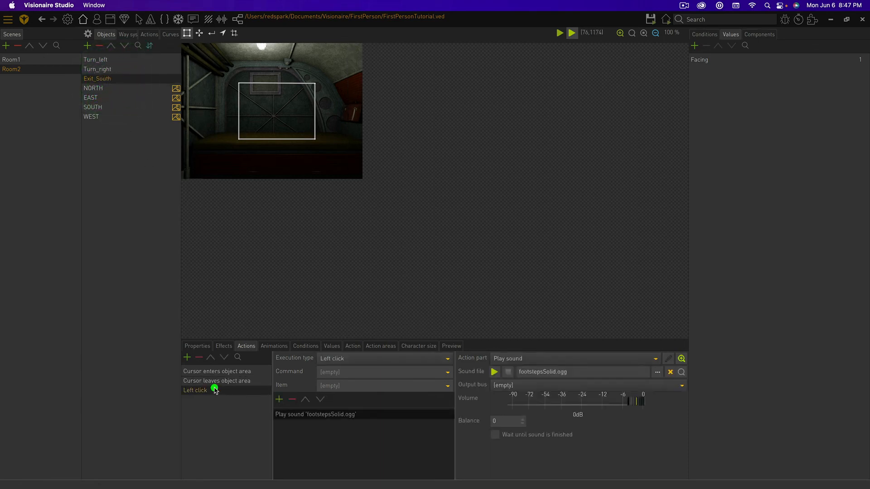
{"action": "right_click", "coordinate": [286, 418]}
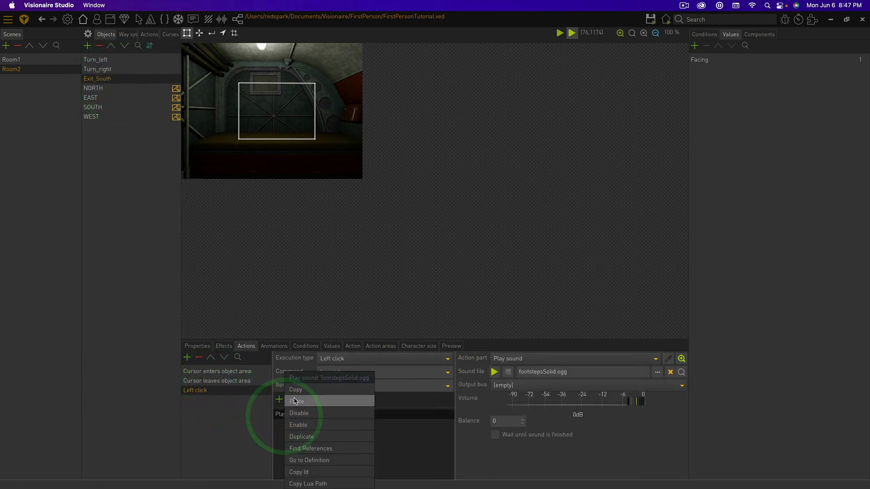
{"action": "left_click", "coordinate": [292, 399]}
Move the footstepsSolid.ogg Play sound part to the end of Exit_South's left click action
{"action": "left_click", "coordinate": [316, 414]}
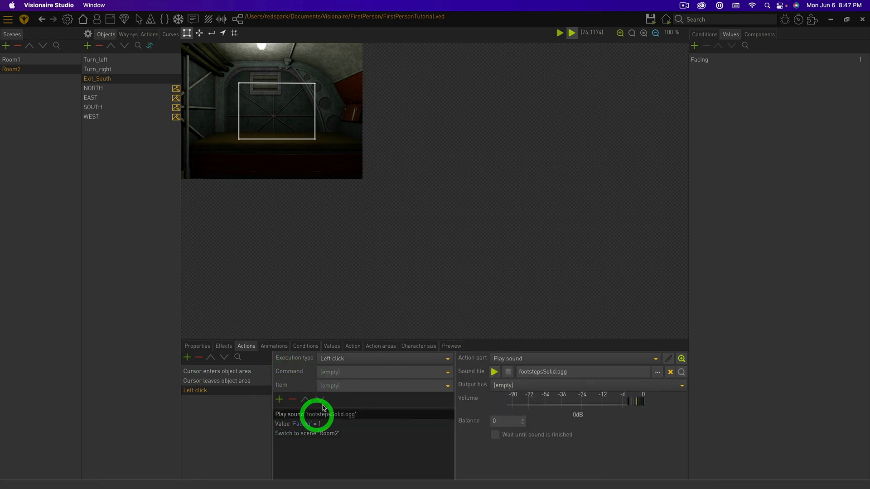
{"action": "left_click", "coordinate": [321, 401]}
{"action": "left_click", "coordinate": [321, 400]}
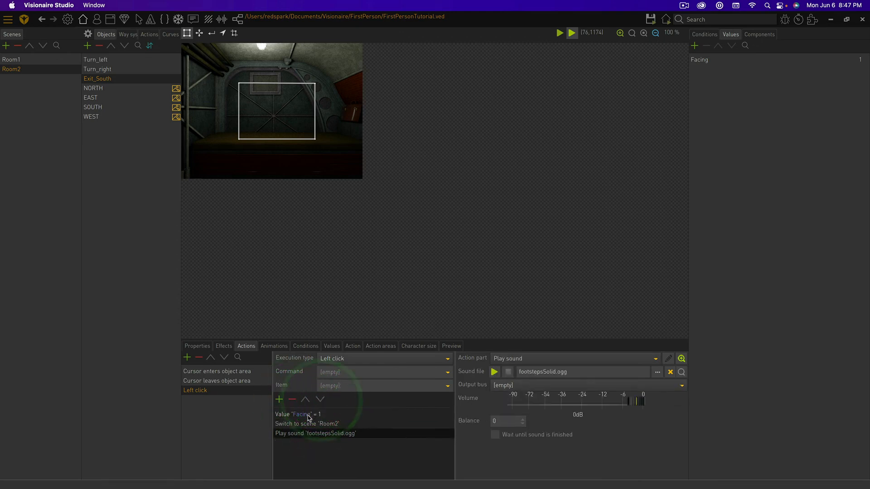
Link the pasted Set value part to Room1's Facing value and set its number to 3
{"action": "left_click", "coordinate": [308, 415]}
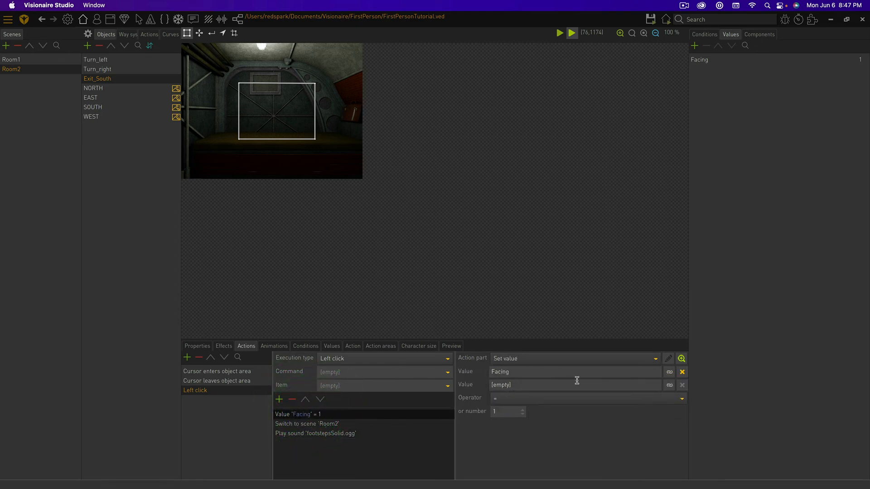
{"action": "left_click", "coordinate": [669, 372]}
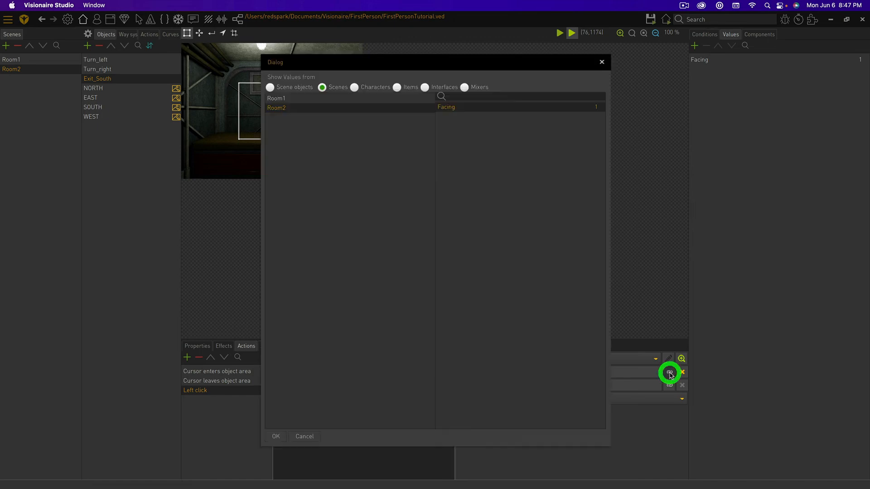
{"action": "left_click", "coordinate": [317, 99]}
{"action": "left_click", "coordinate": [455, 109]}
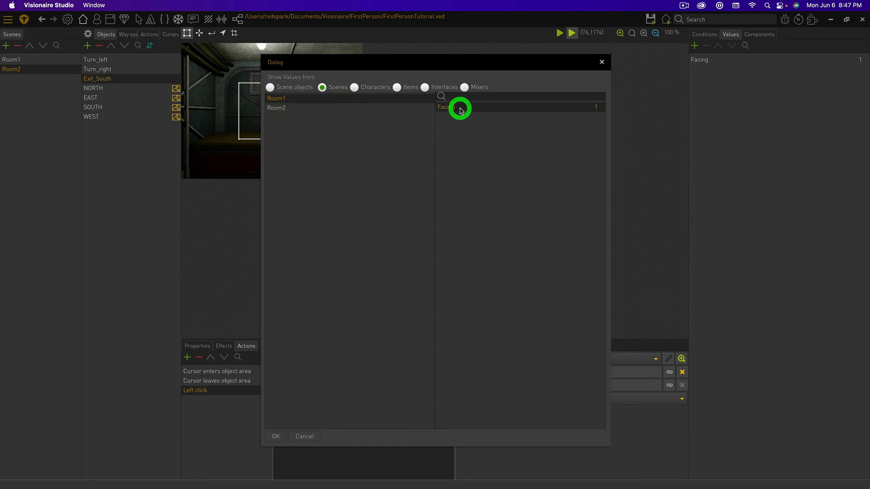
{"action": "left_click", "coordinate": [281, 436]}
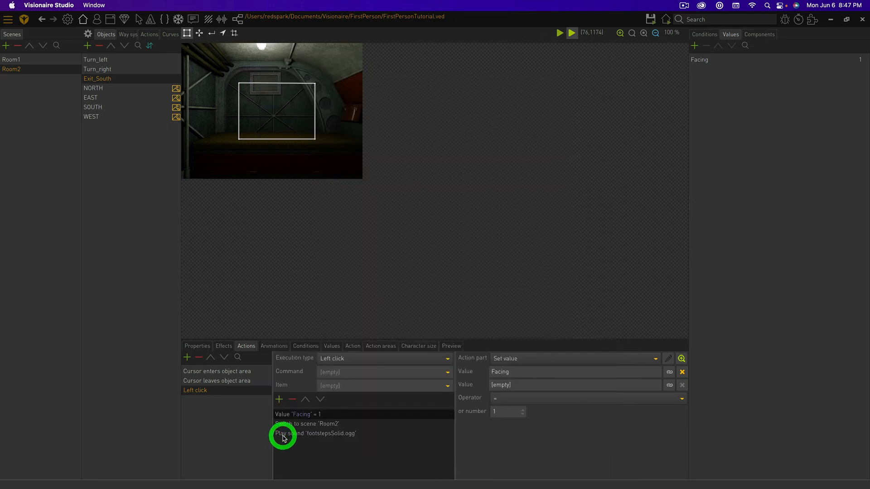
{"action": "left_click", "coordinate": [490, 412]}
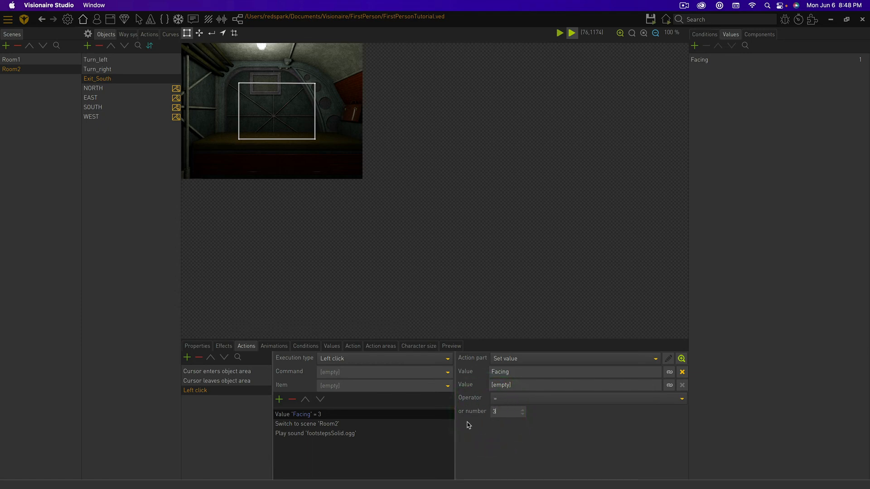
Change the destination of Exit_South's Change scene part to Room1's NORTH object
{"action": "left_click", "coordinate": [343, 425]}
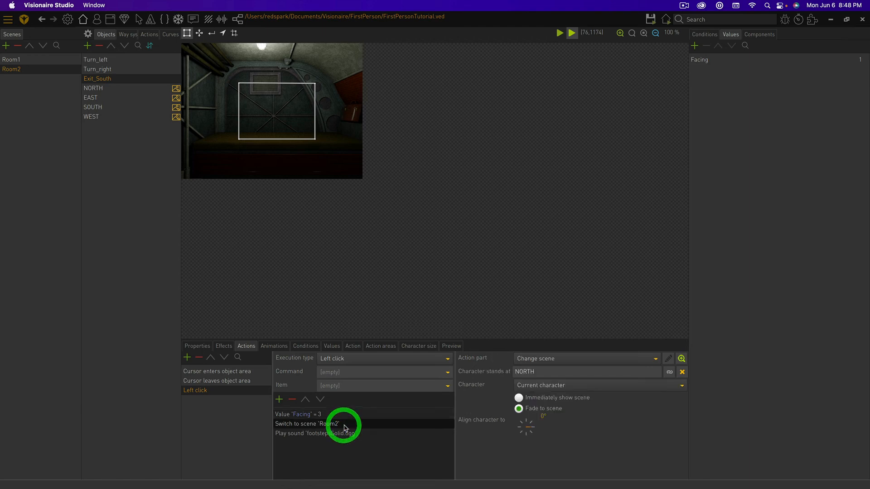
{"action": "left_click", "coordinate": [668, 372]}
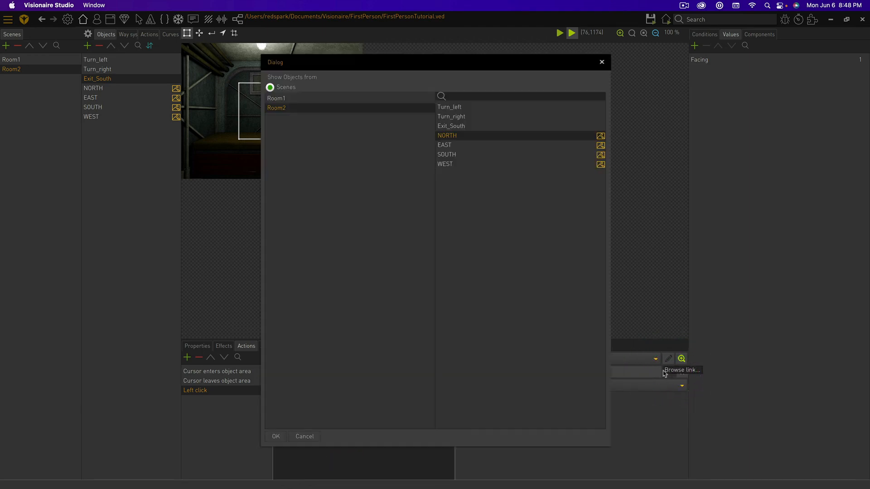
{"action": "left_click", "coordinate": [290, 99]}
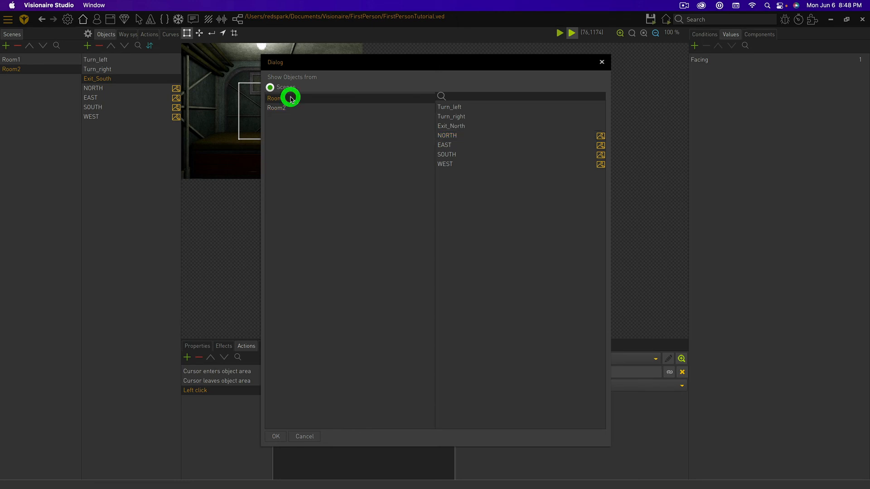
{"action": "left_click", "coordinate": [447, 135]}
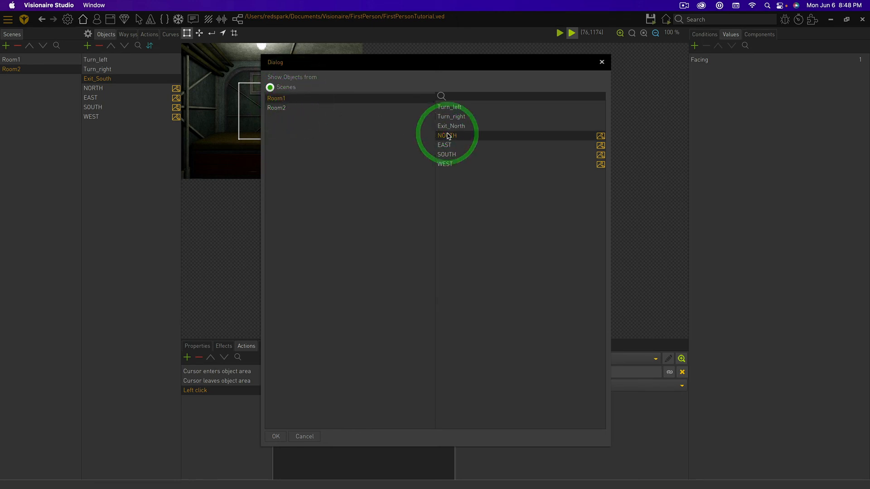
{"action": "left_click", "coordinate": [276, 437]}
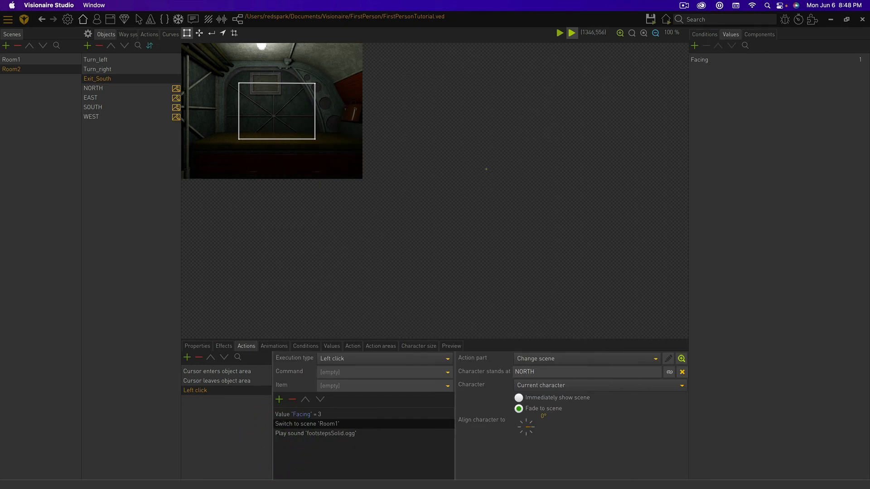
Save and run the game, walk north into Room2, turn right to its south view and walk back to Room1
{"action": "mouse_move", "coordinate": [656, 15]}
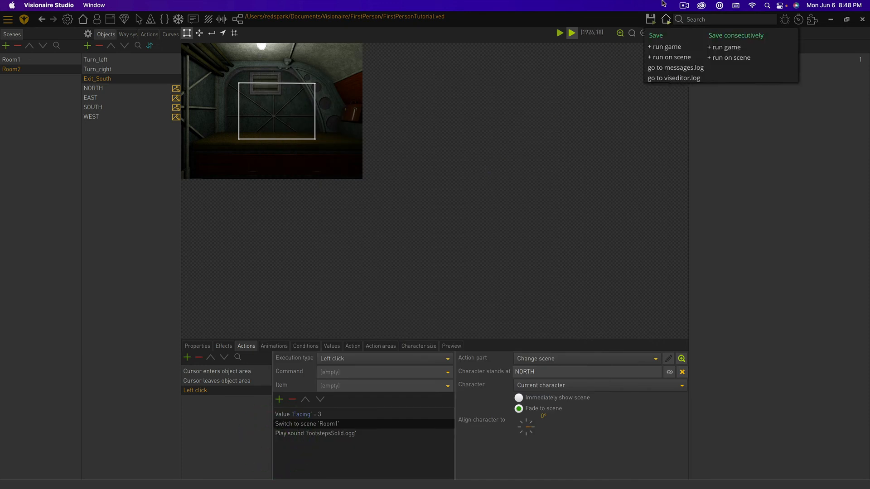
{"action": "left_click", "coordinate": [658, 46]}
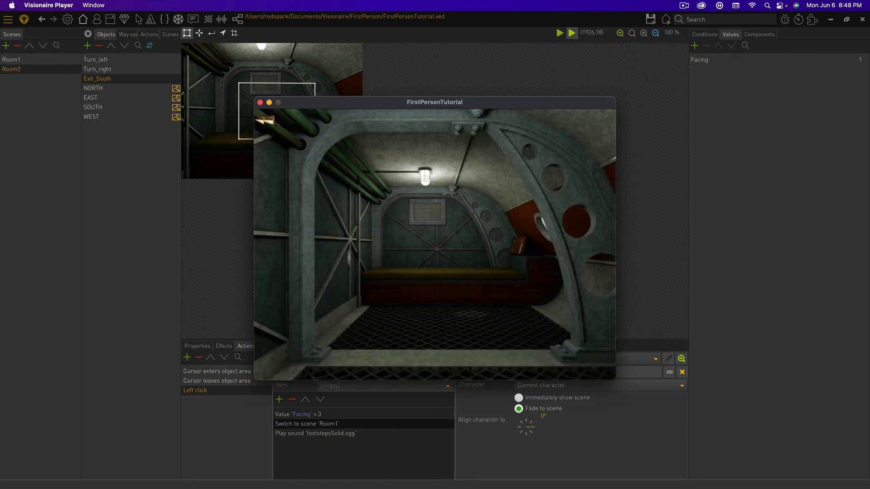
{"action": "left_click", "coordinate": [450, 242]}
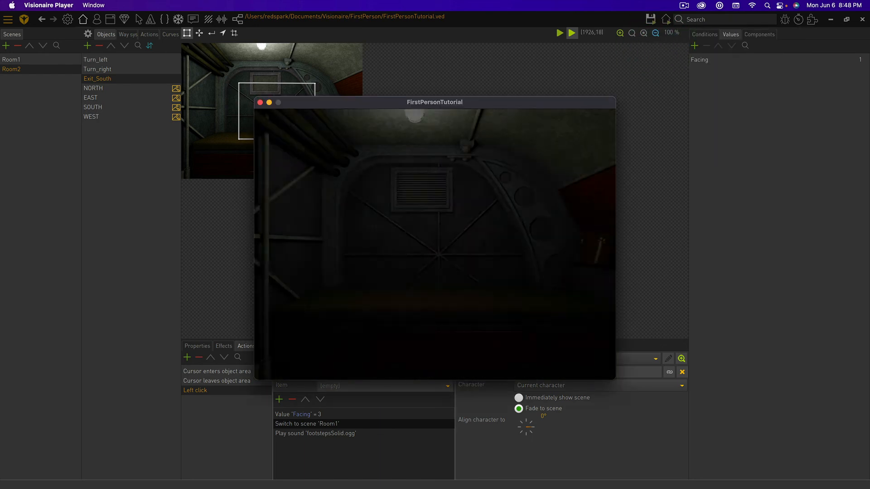
{"action": "left_click", "coordinate": [607, 230]}
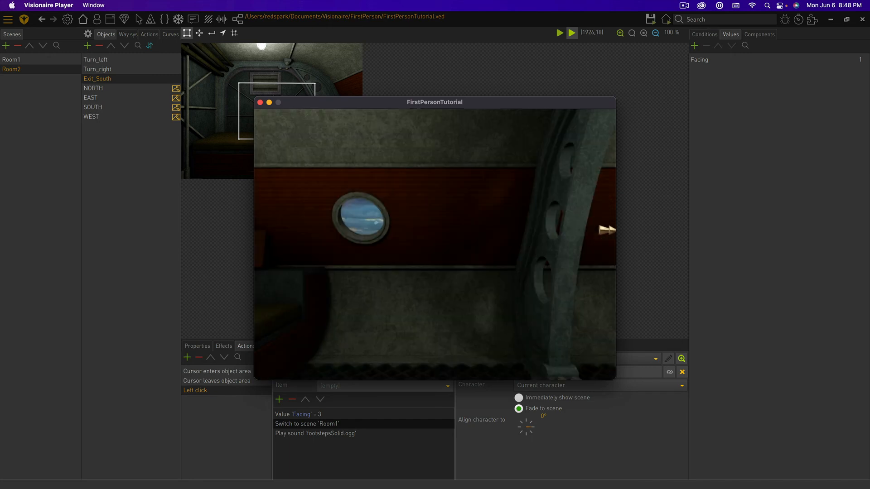
{"action": "left_click", "coordinate": [606, 230]}
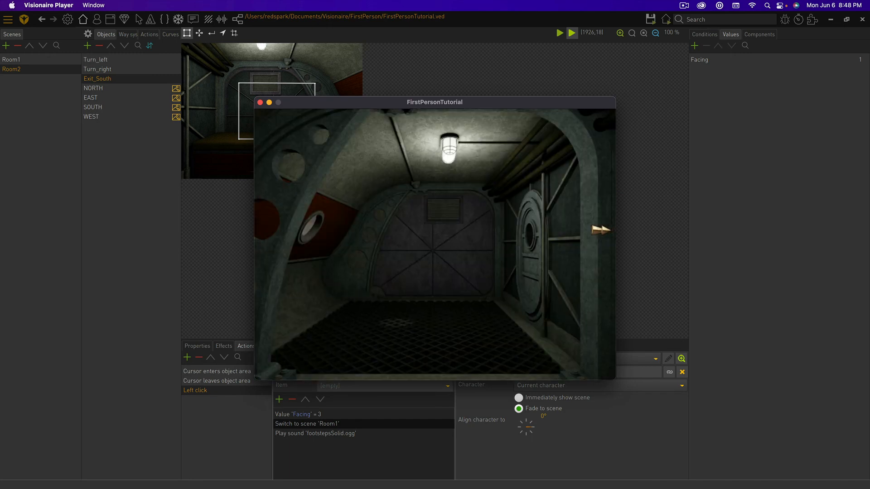
{"action": "left_click", "coordinate": [444, 247]}
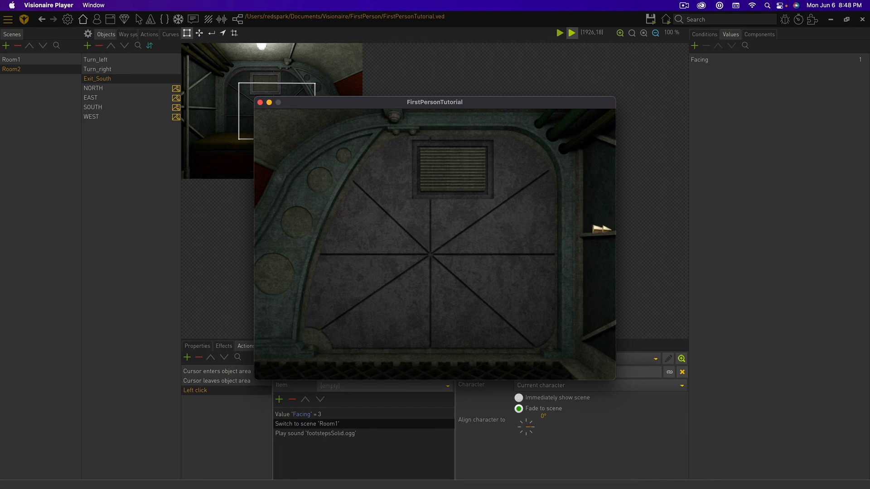
Turn right to Room1's north view, walk into Room2 again, turn left to the south exit, return to Room1 and close the game
{"action": "left_click", "coordinate": [607, 229]}
{"action": "left_click", "coordinate": [607, 229]}
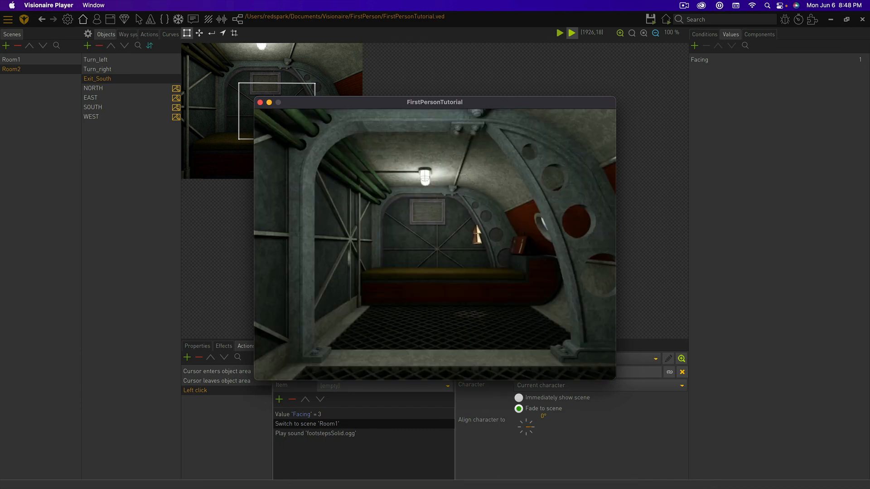
{"action": "left_click", "coordinate": [428, 238]}
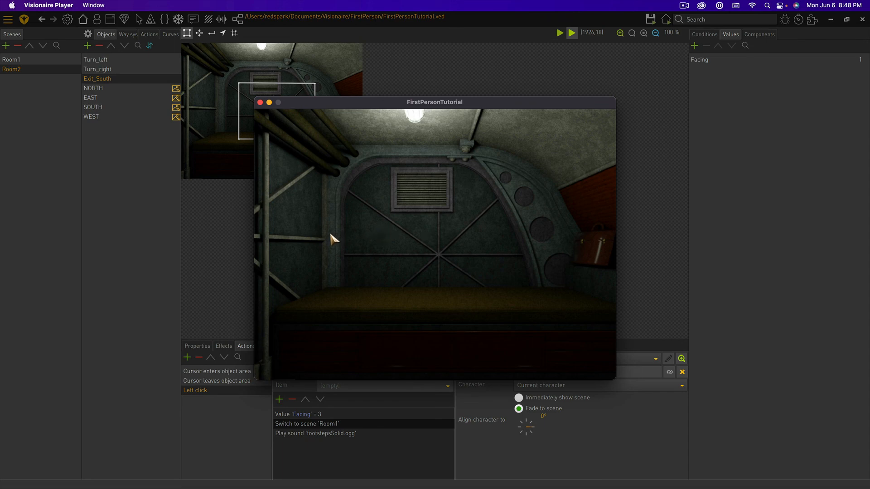
{"action": "left_click", "coordinate": [288, 257]}
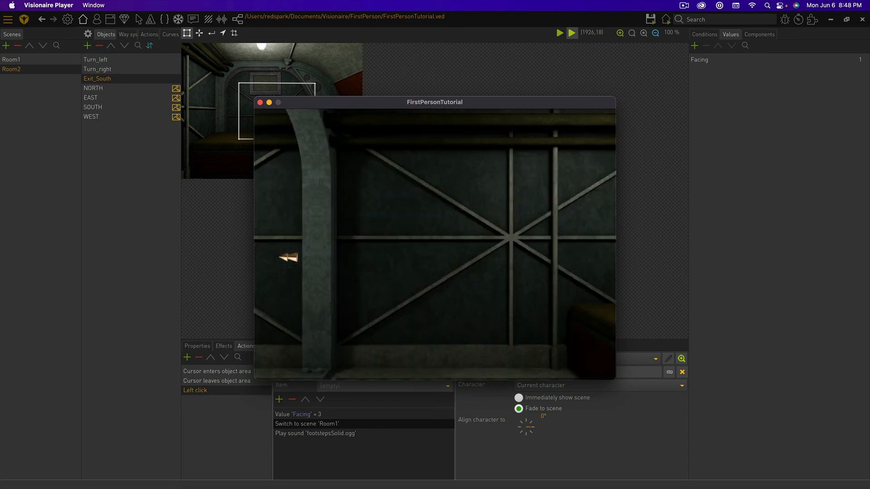
{"action": "left_click", "coordinate": [289, 257]}
{"action": "left_click", "coordinate": [440, 239]}
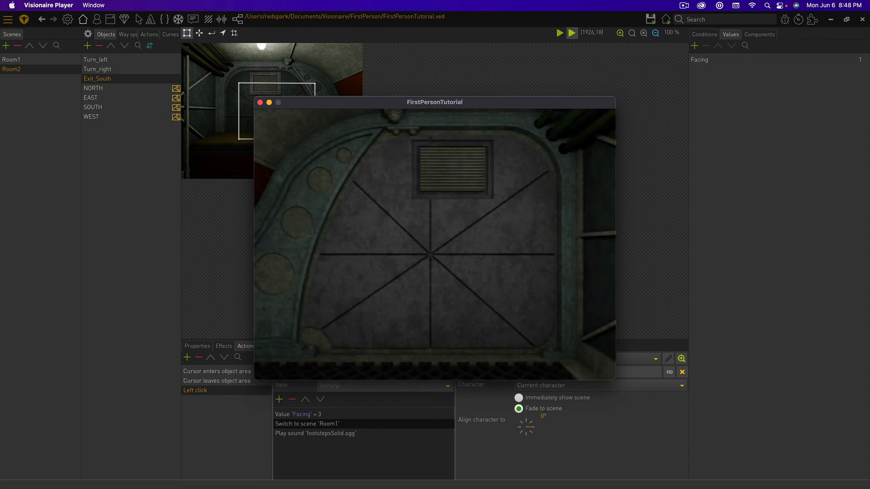
{"action": "left_click", "coordinate": [259, 103]}
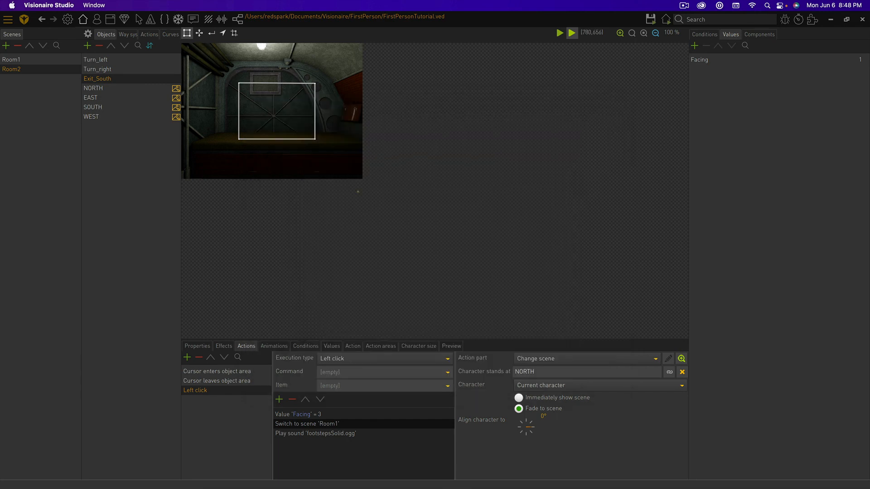